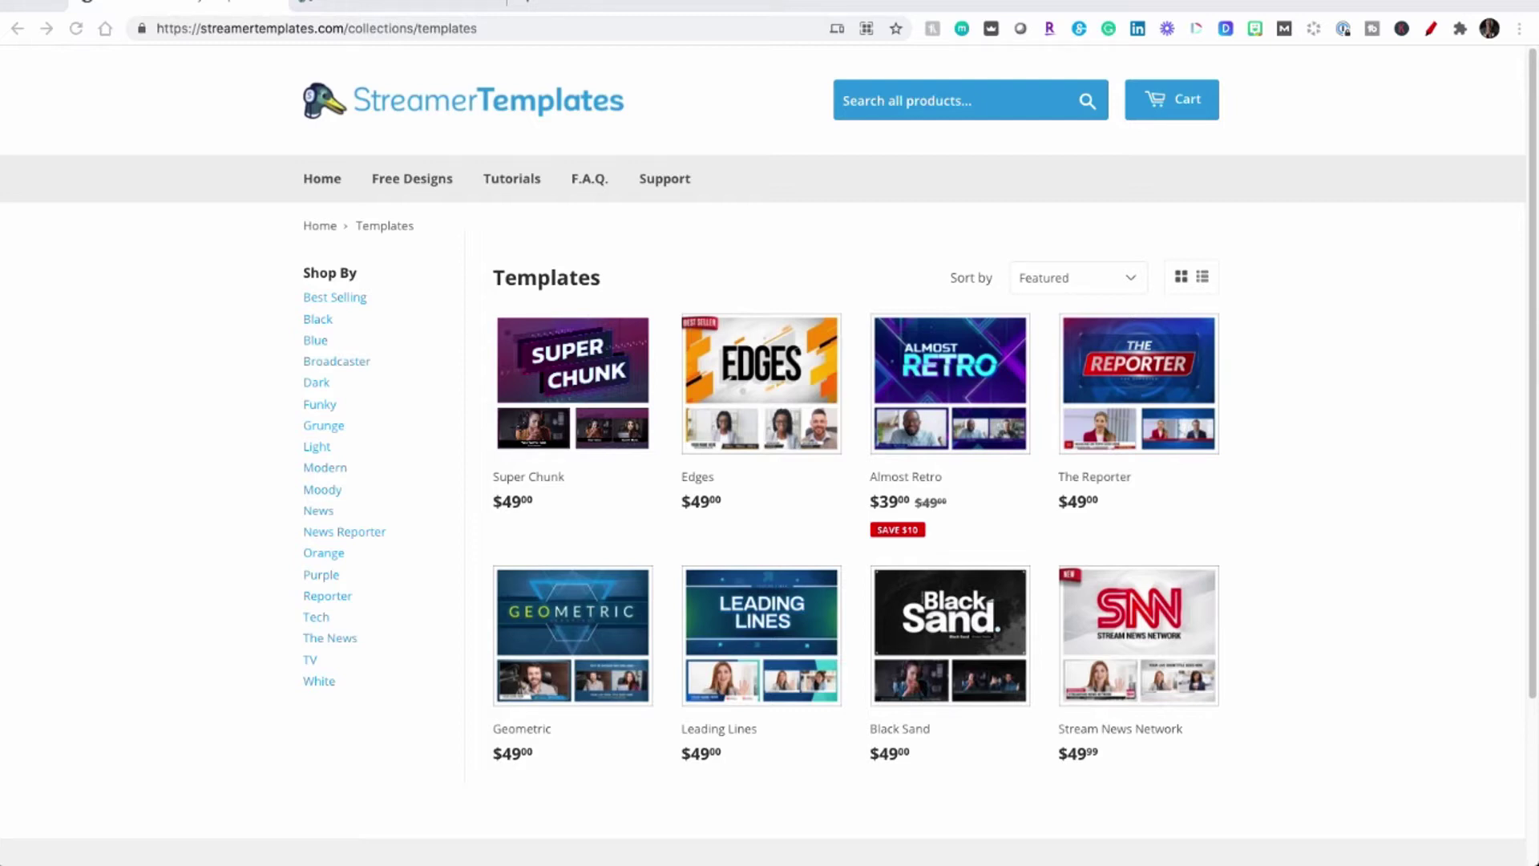
# Open the $49.00 Super Chunk template's product page from the Templates collection.
pyautogui.scroll(-1, 778, 547)
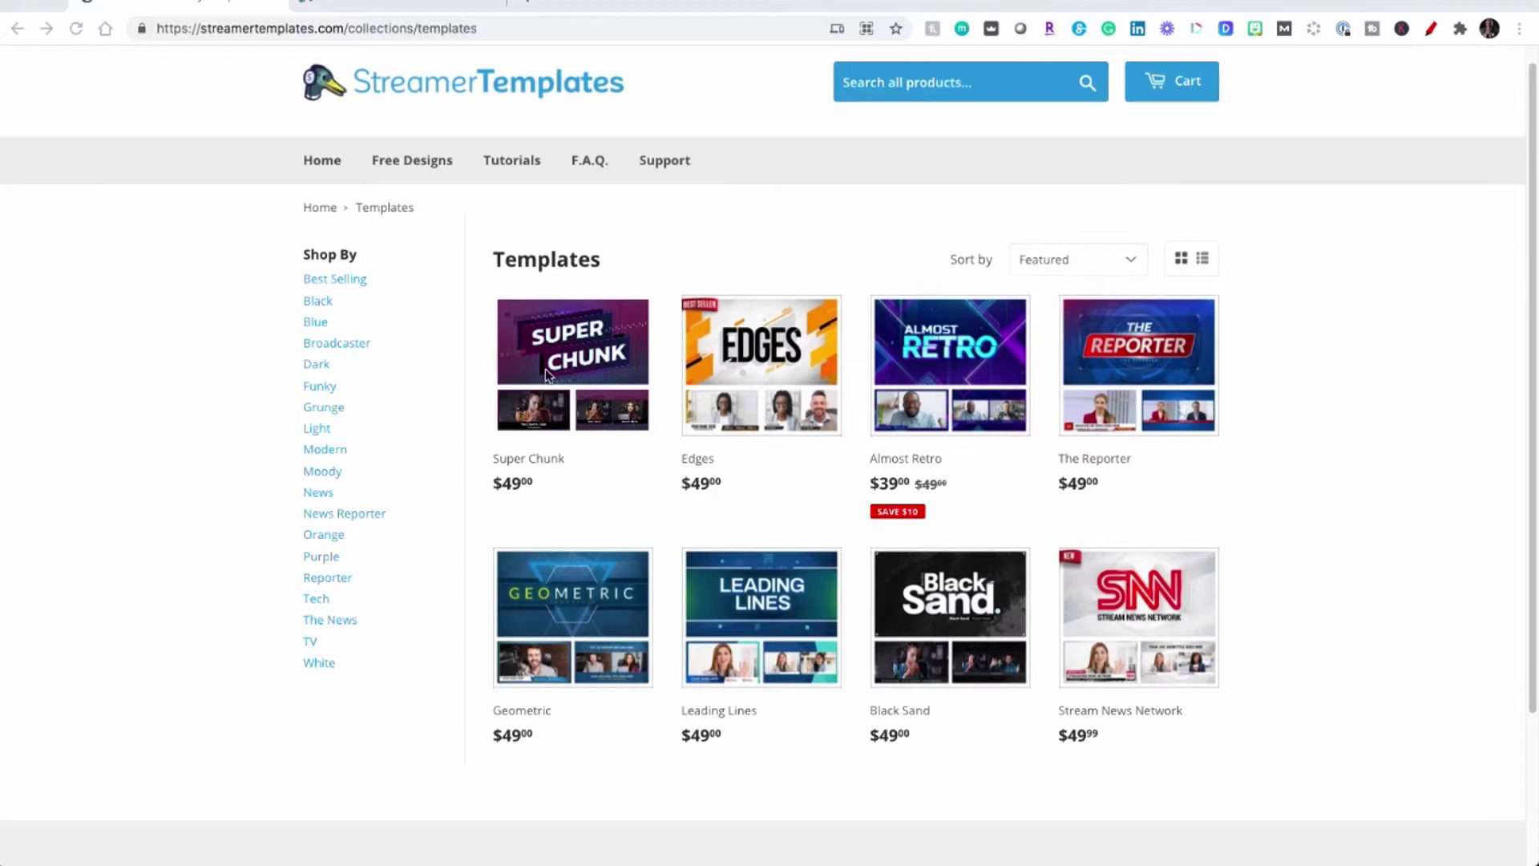
pyautogui.click(566, 356)
pyautogui.click(567, 360)
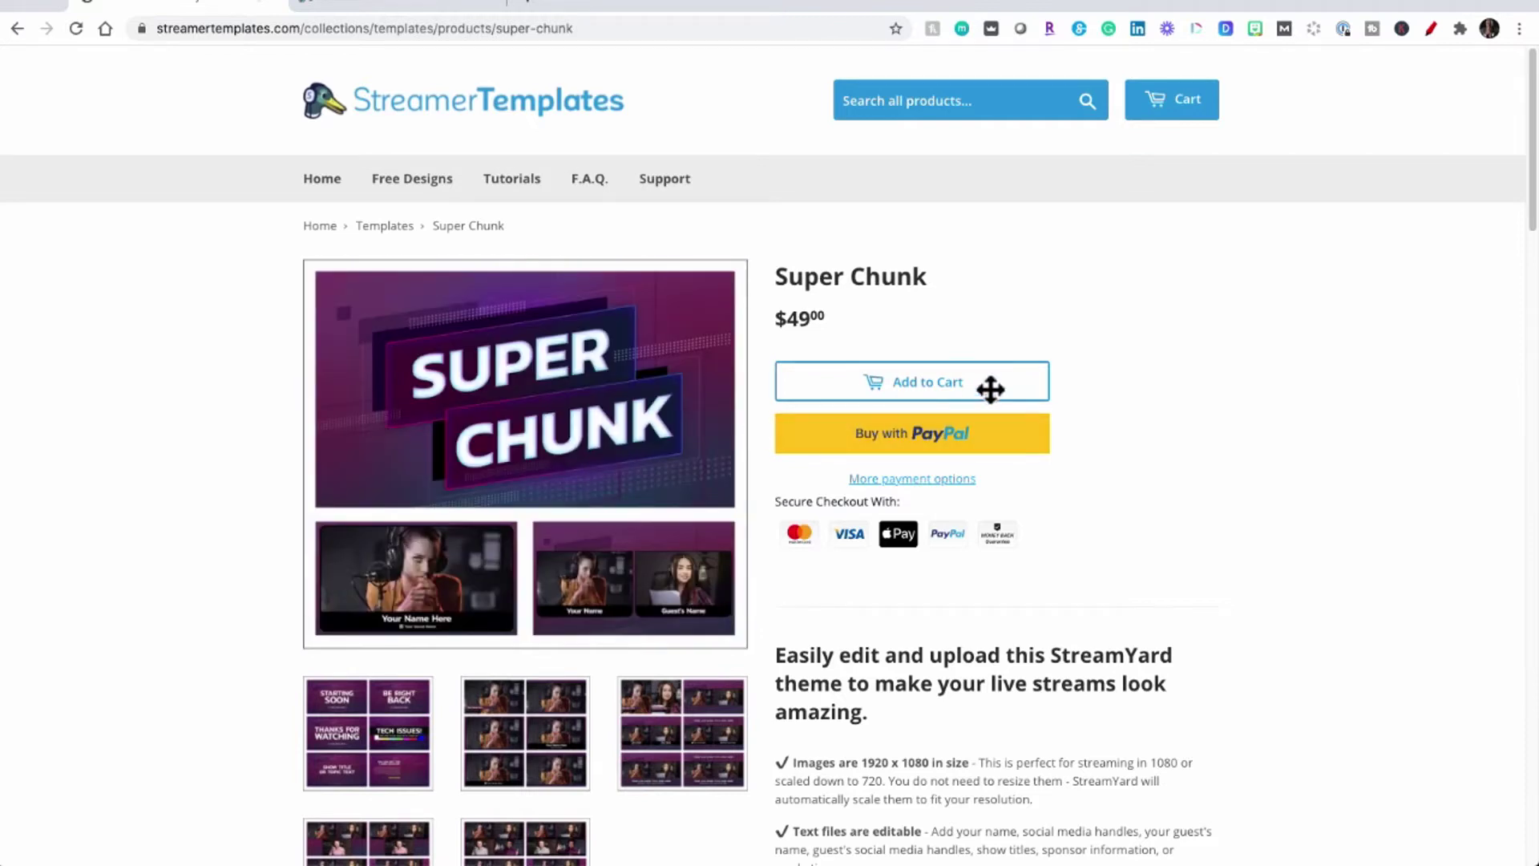
# Pay $49 for the Super Chunk template with PayPal and complete the order.
pyautogui.click(967, 440)
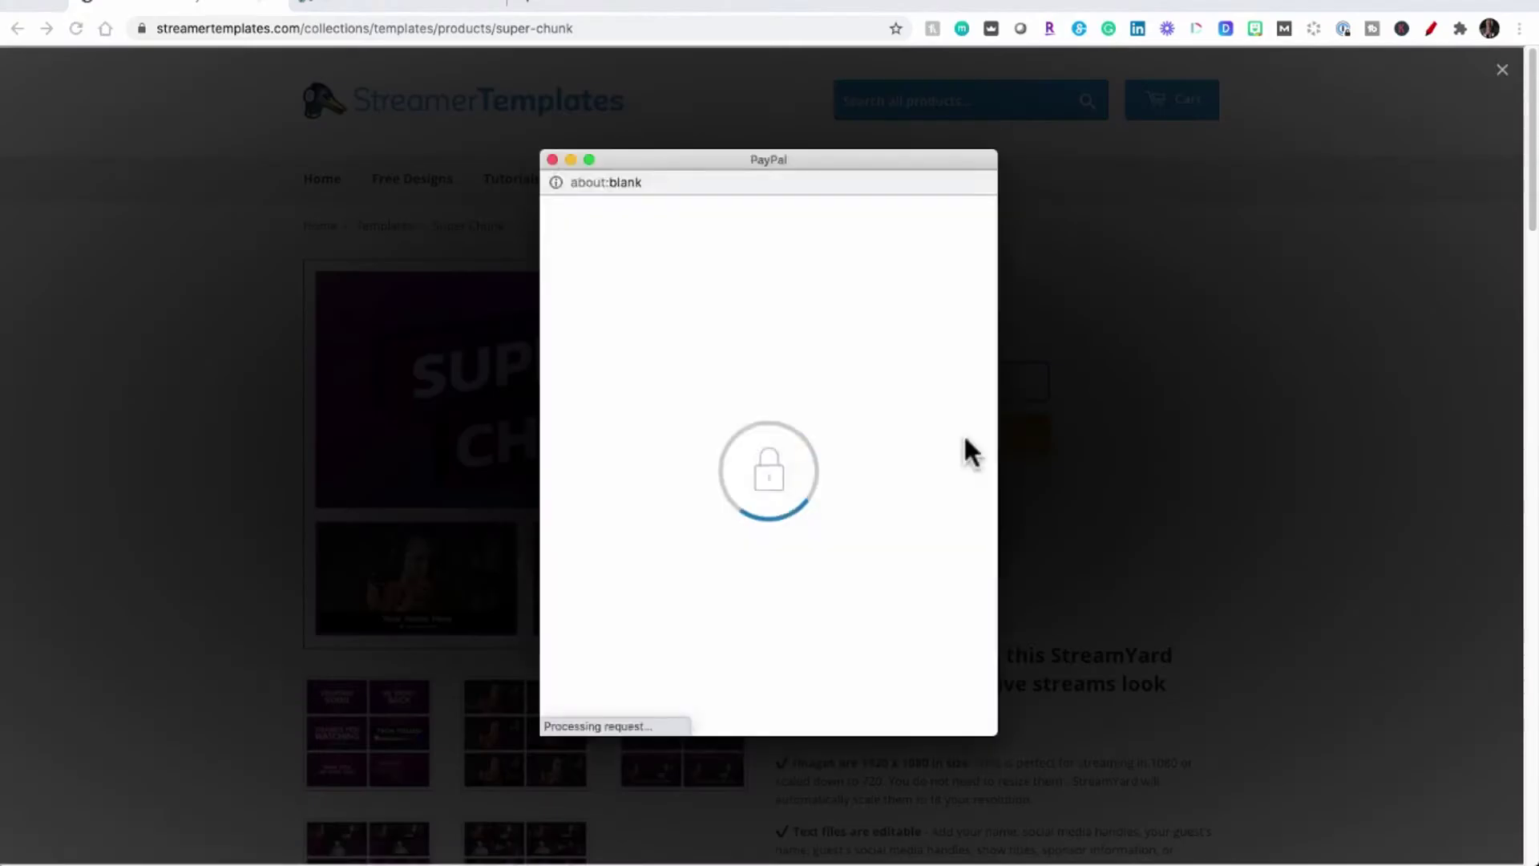
pyautogui.click(825, 603)
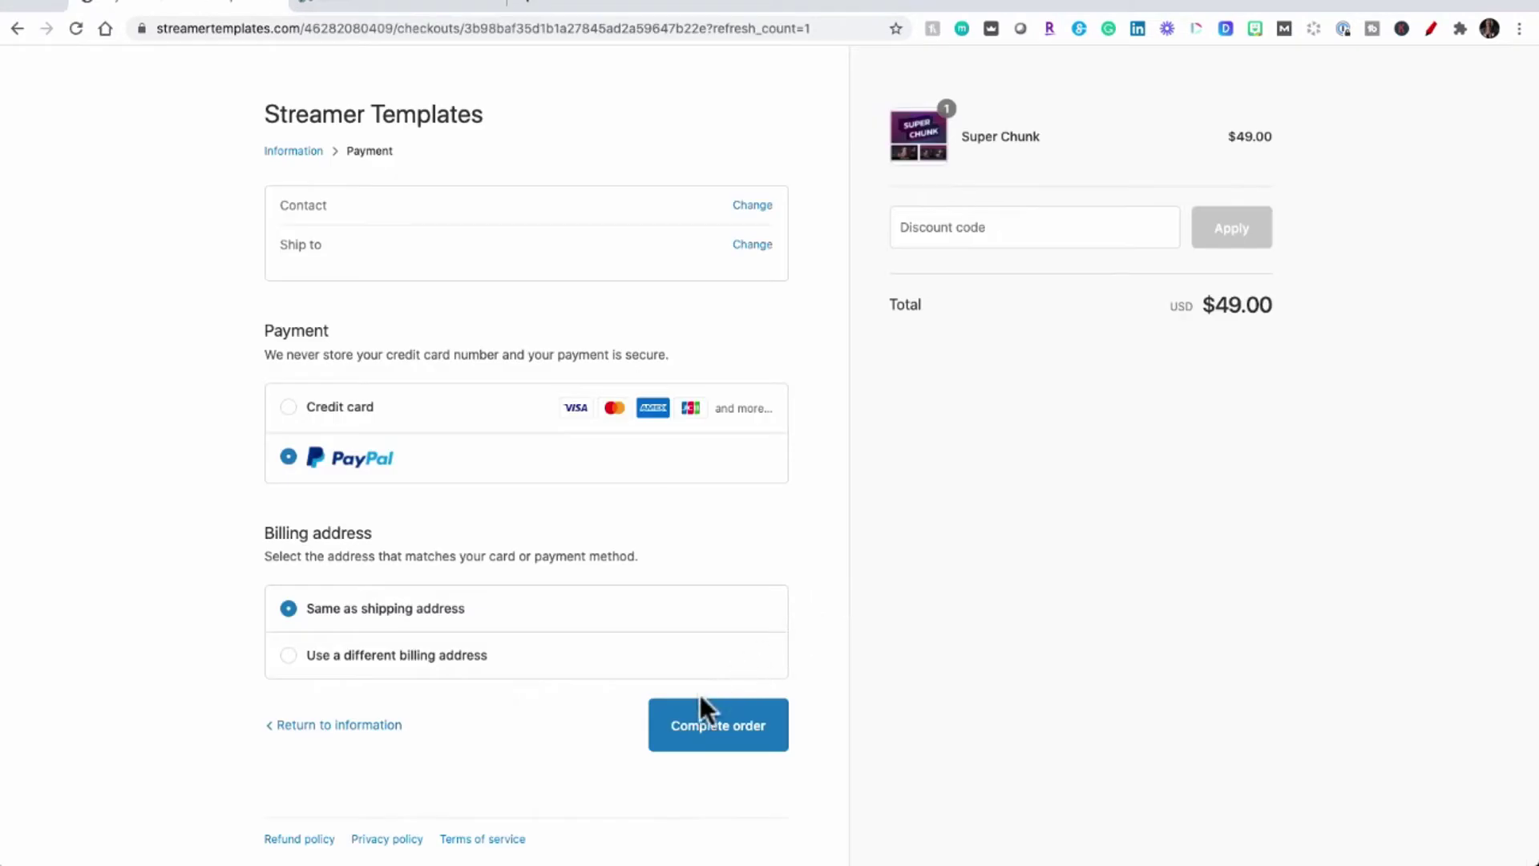
pyautogui.click(715, 734)
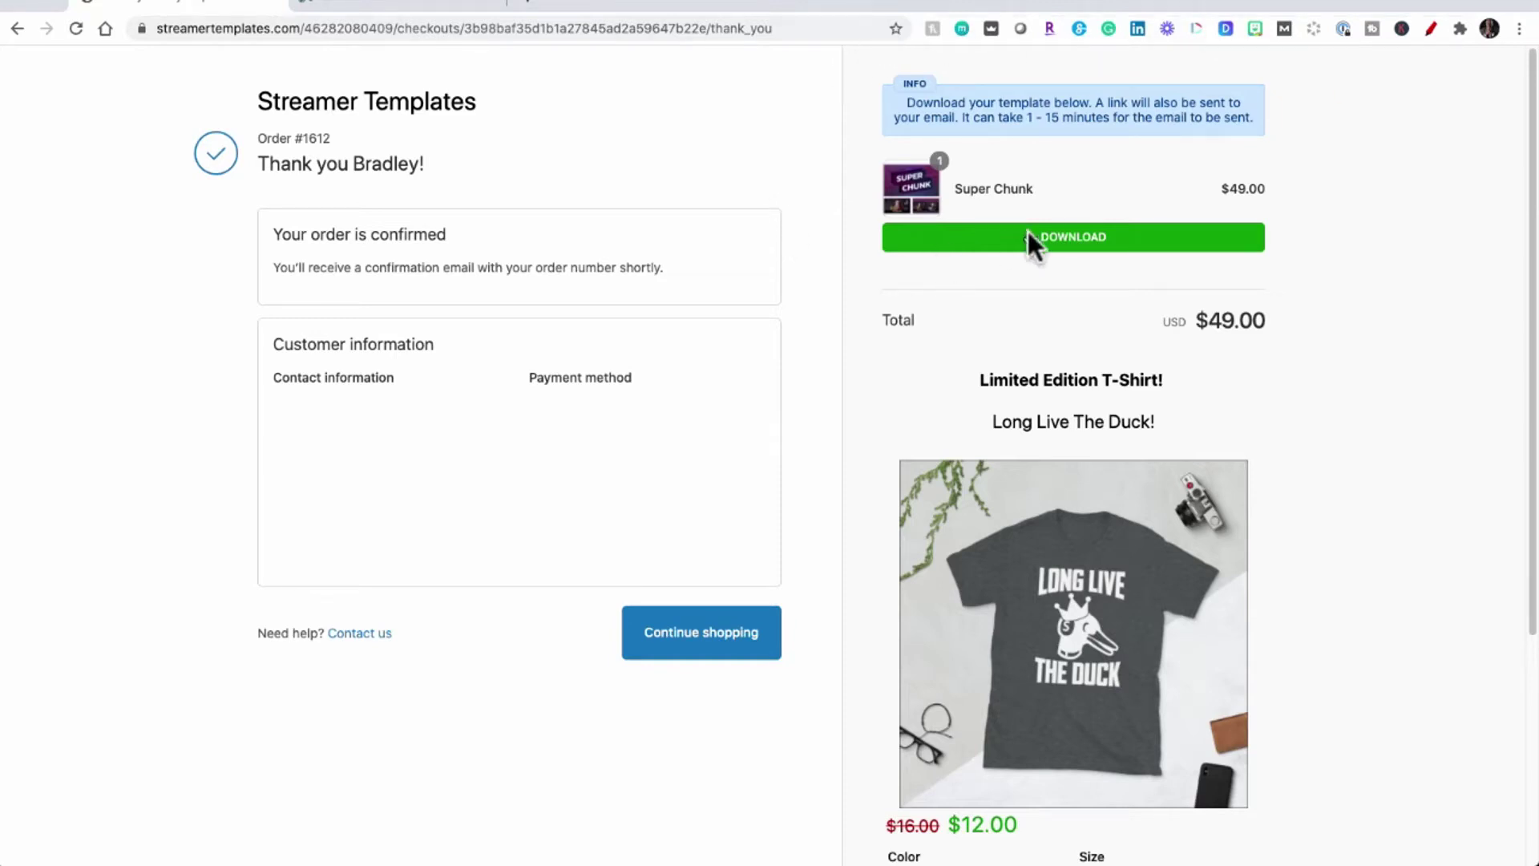
# Download Super Chunk_10.31.zip (93.1 MB) and reveal it in its Downloads folder in Finder.
pyautogui.click(1078, 238)
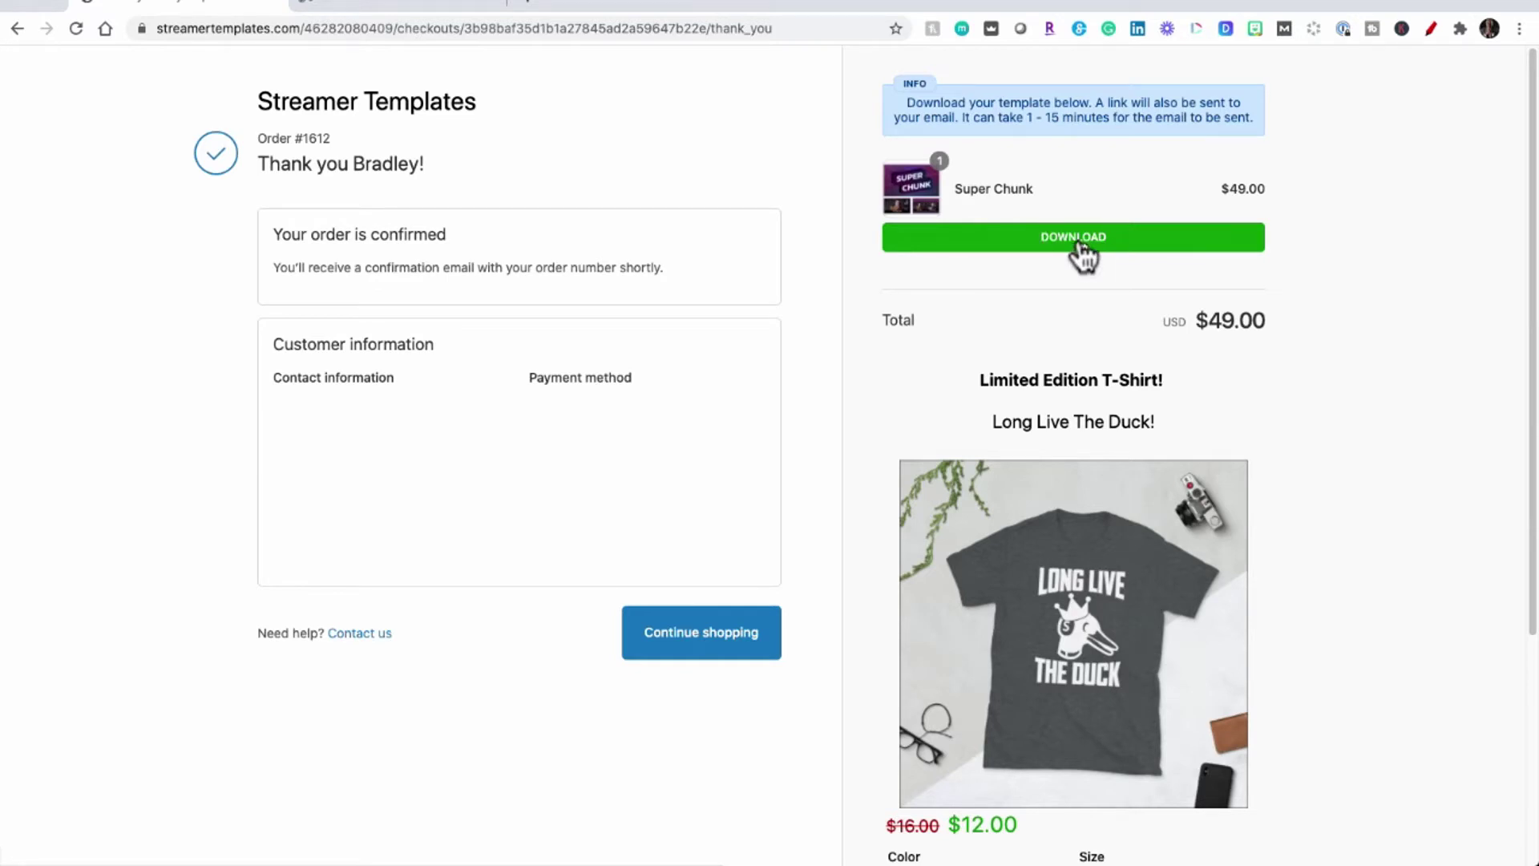
pyautogui.click(1079, 244)
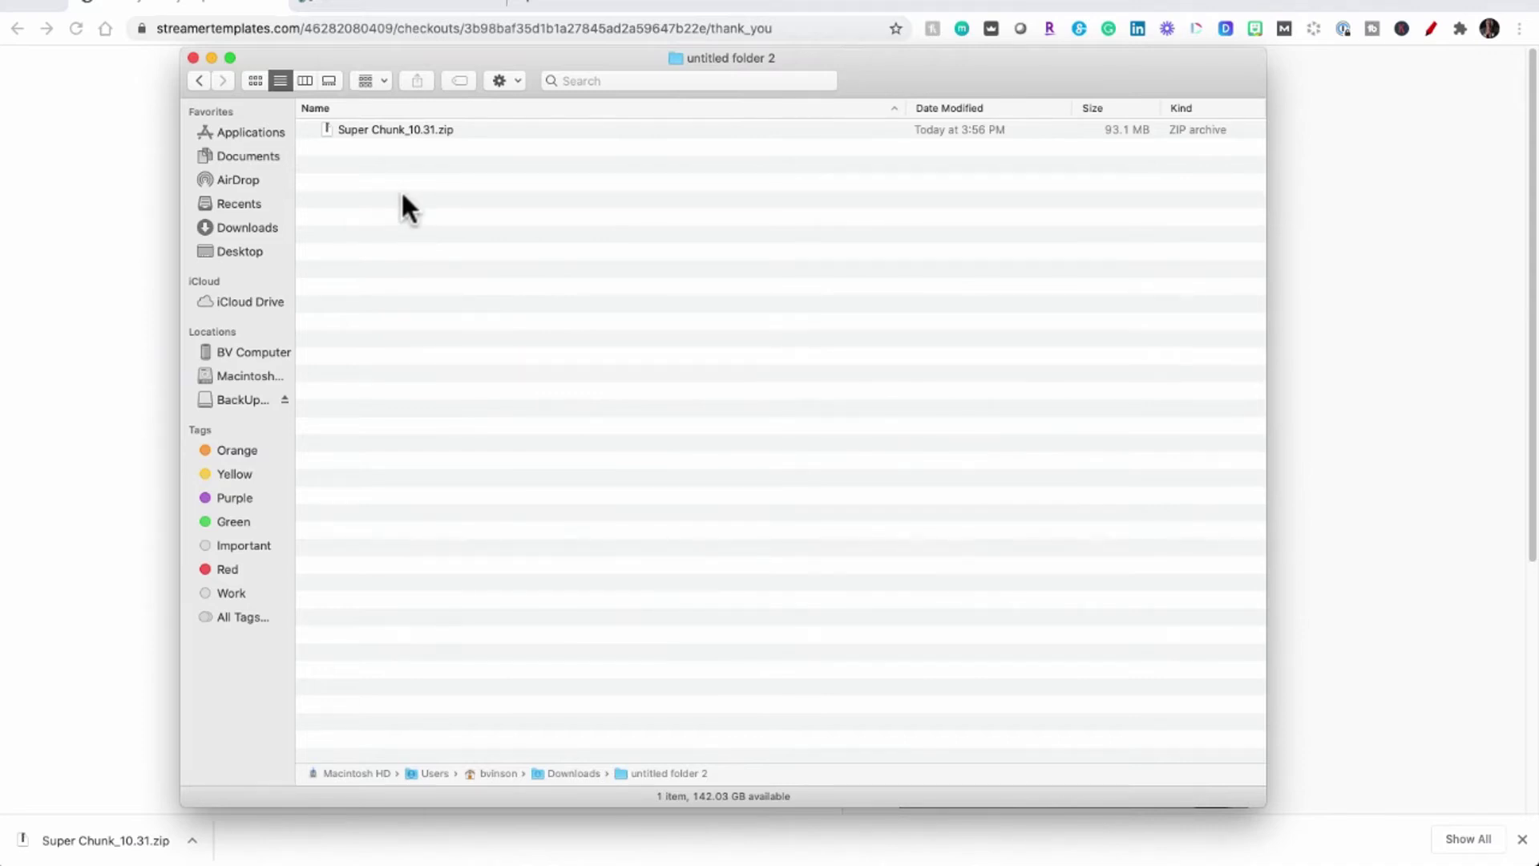
# Extract Super Chunk_10.31.zip and expand the Super Chunk folder to list its asset folders.
pyautogui.doubleClick(392, 131)
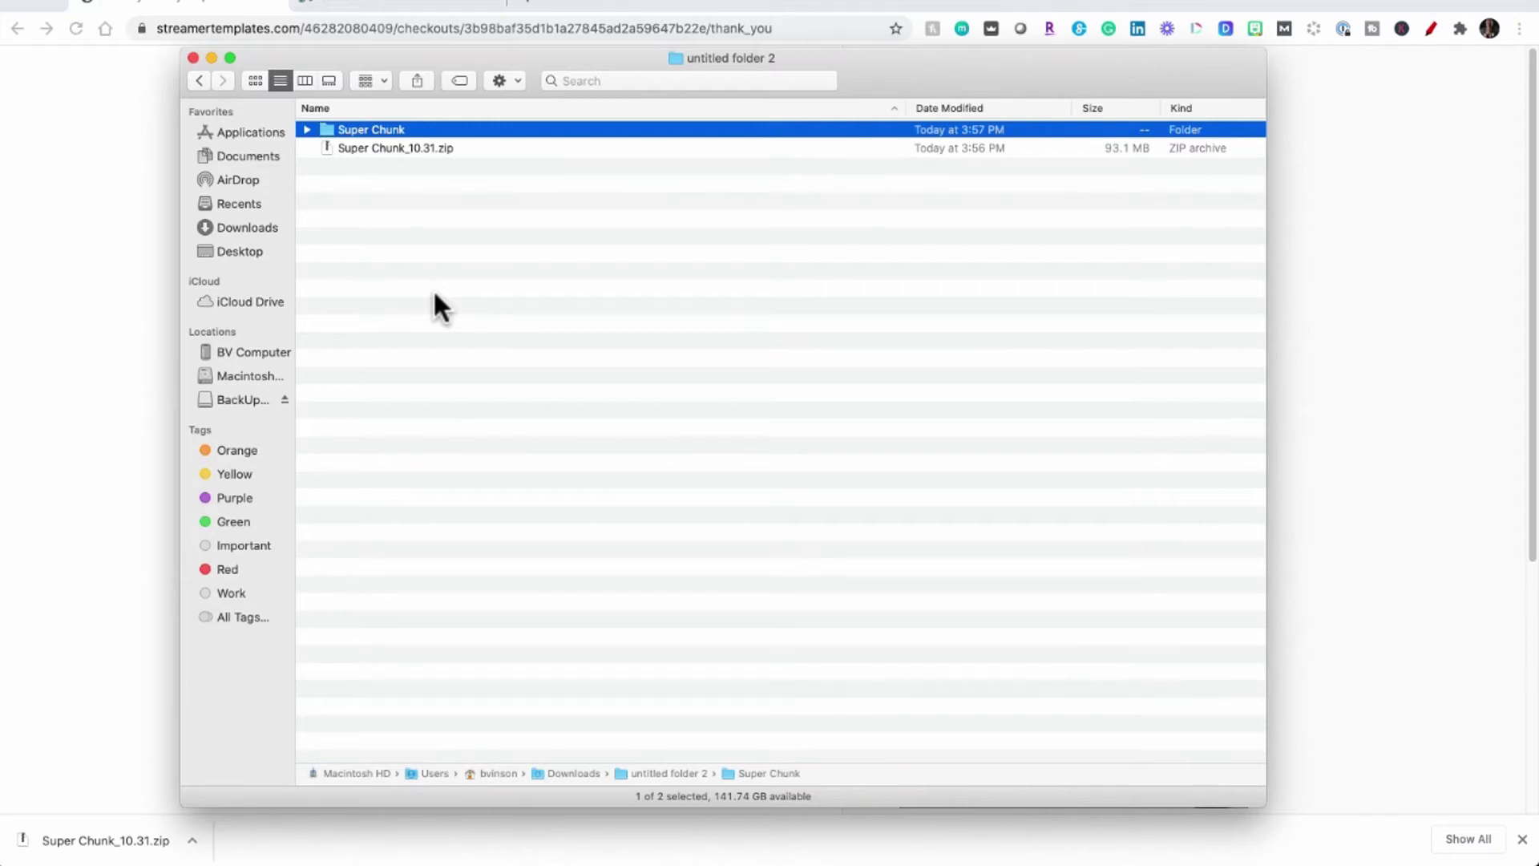
pyautogui.click(307, 130)
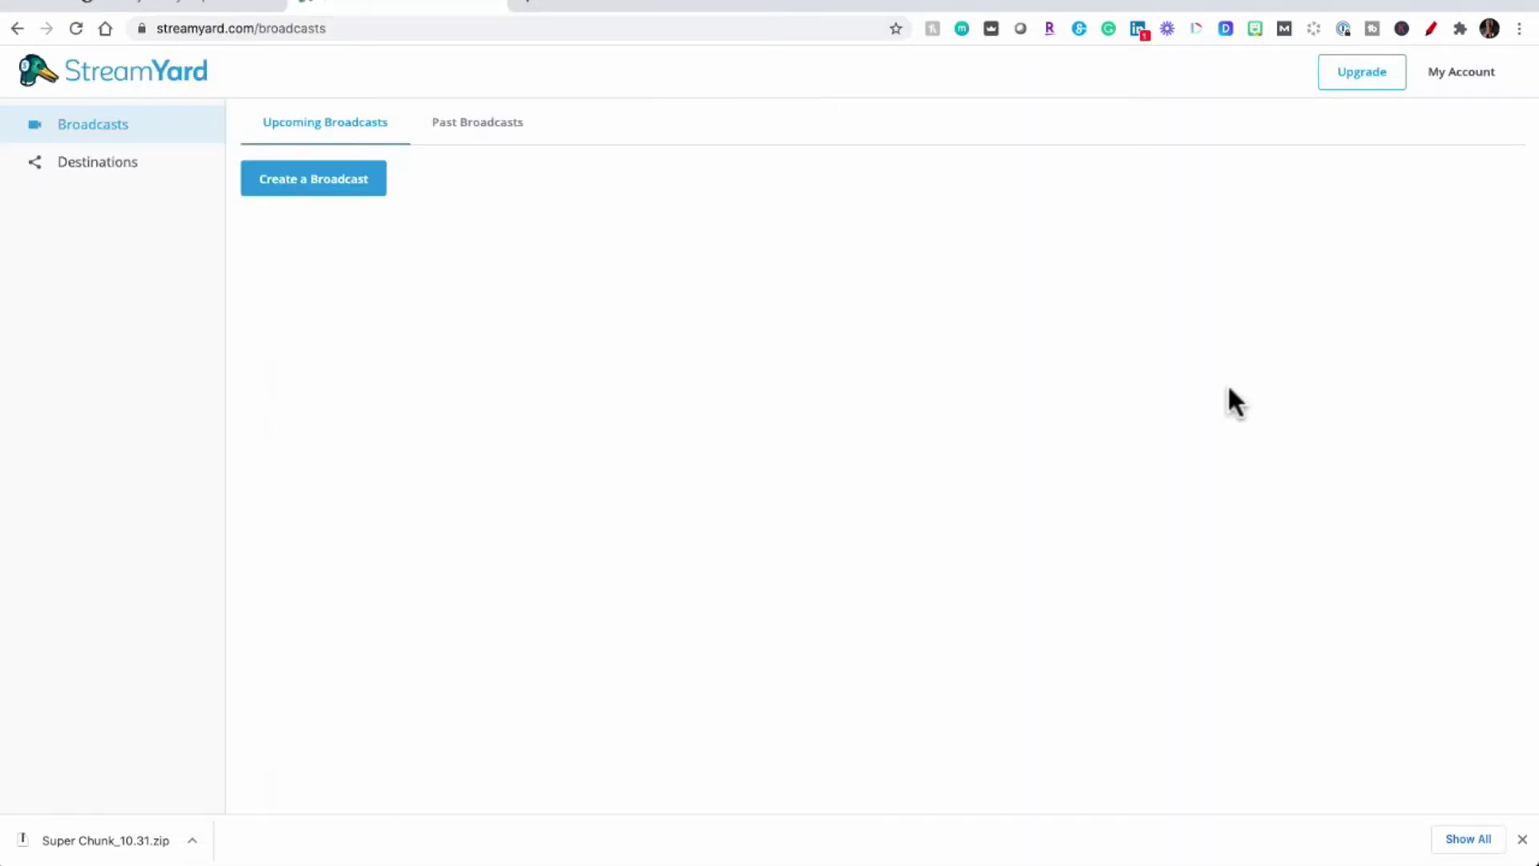
# Create a record-only broadcast named 'Streamyard Templates' and enter its broadcast studio.
pyautogui.click(320, 186)
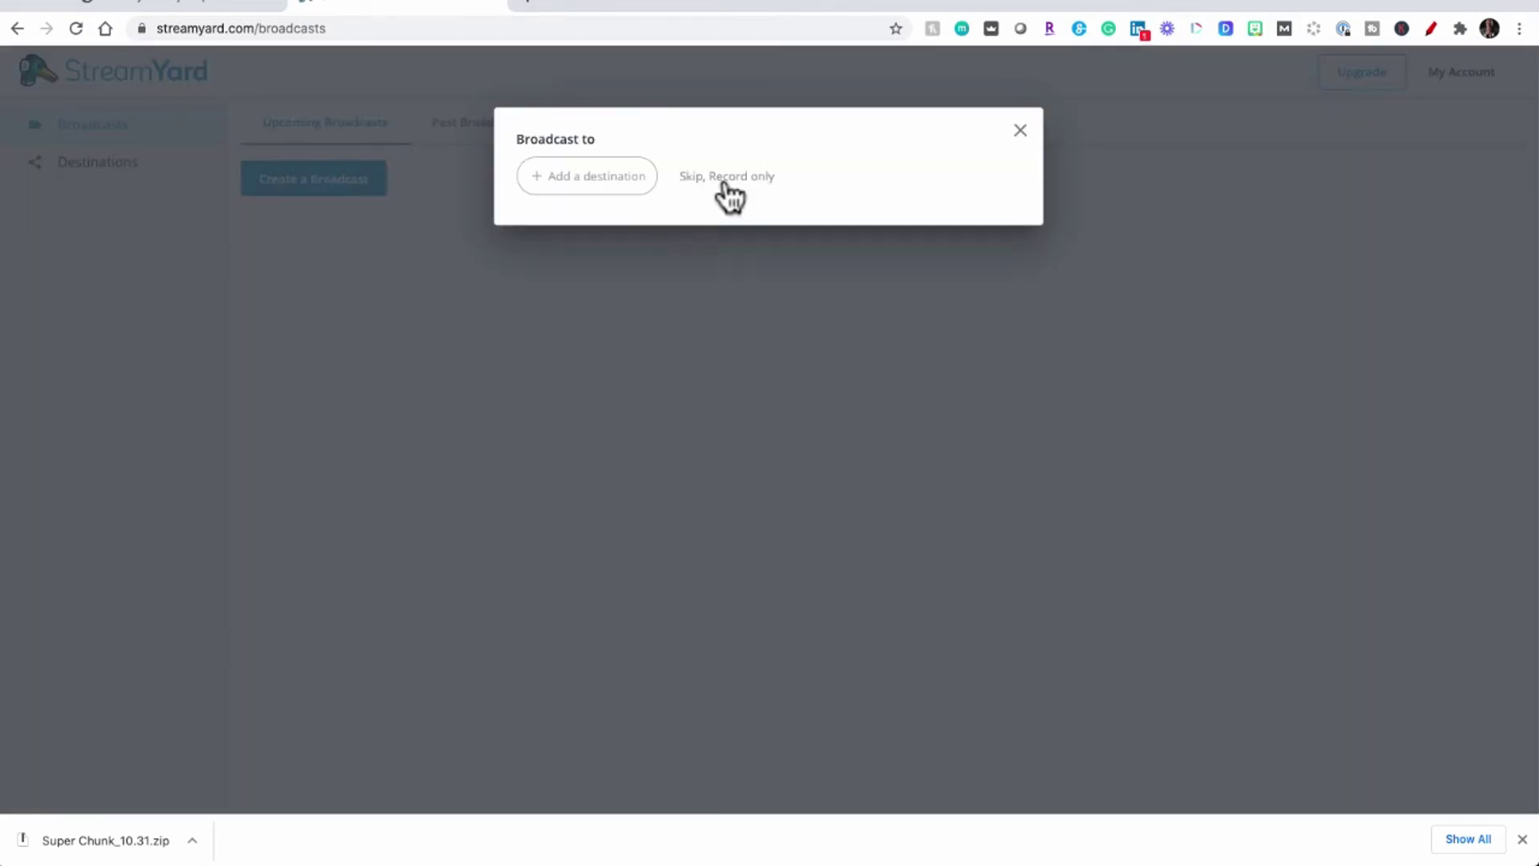
pyautogui.click(725, 178)
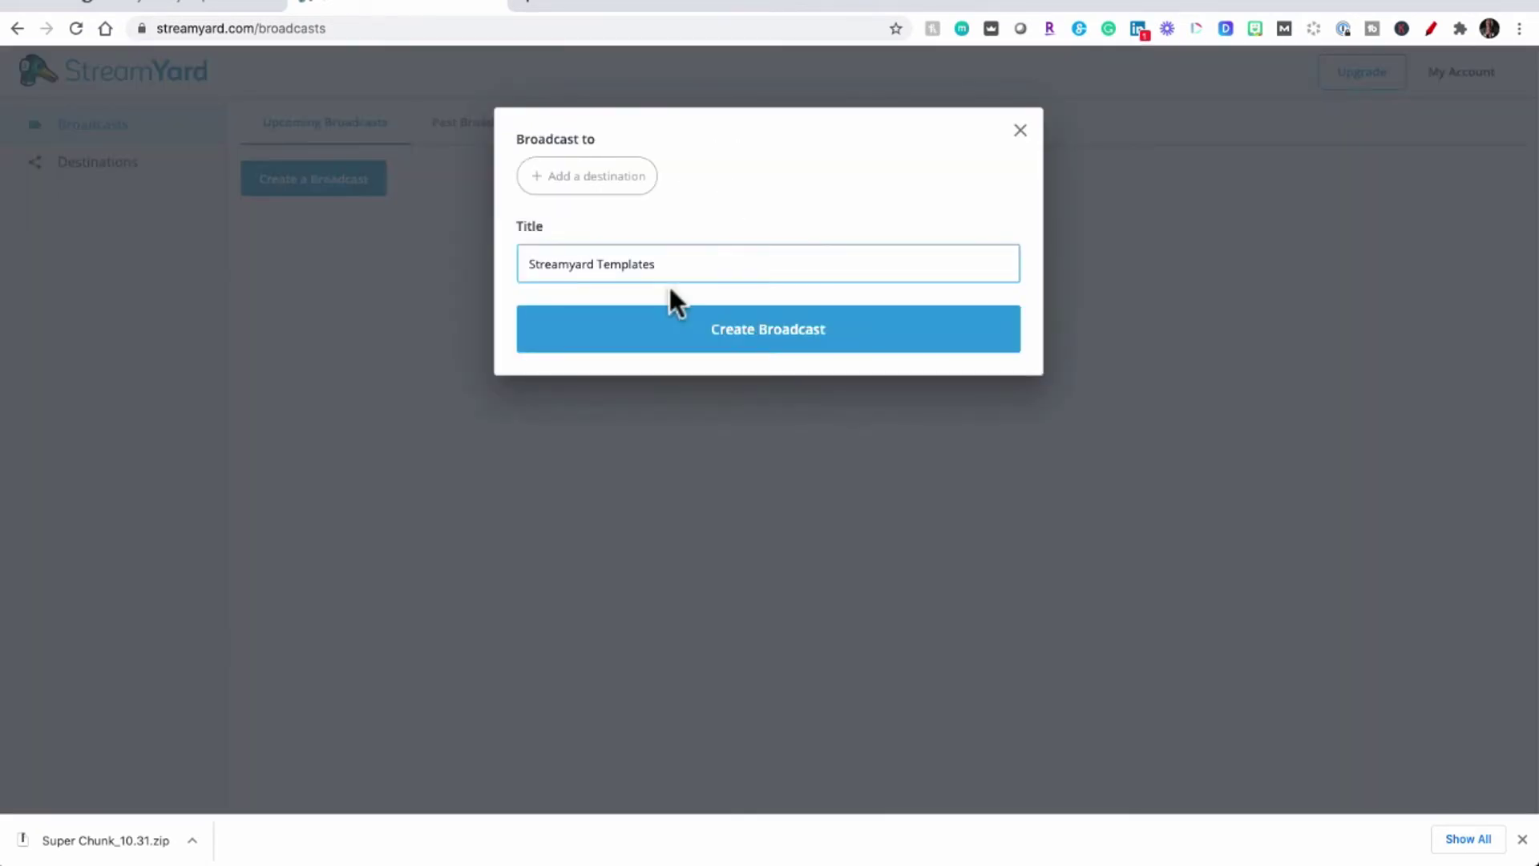
pyautogui.click(768, 351)
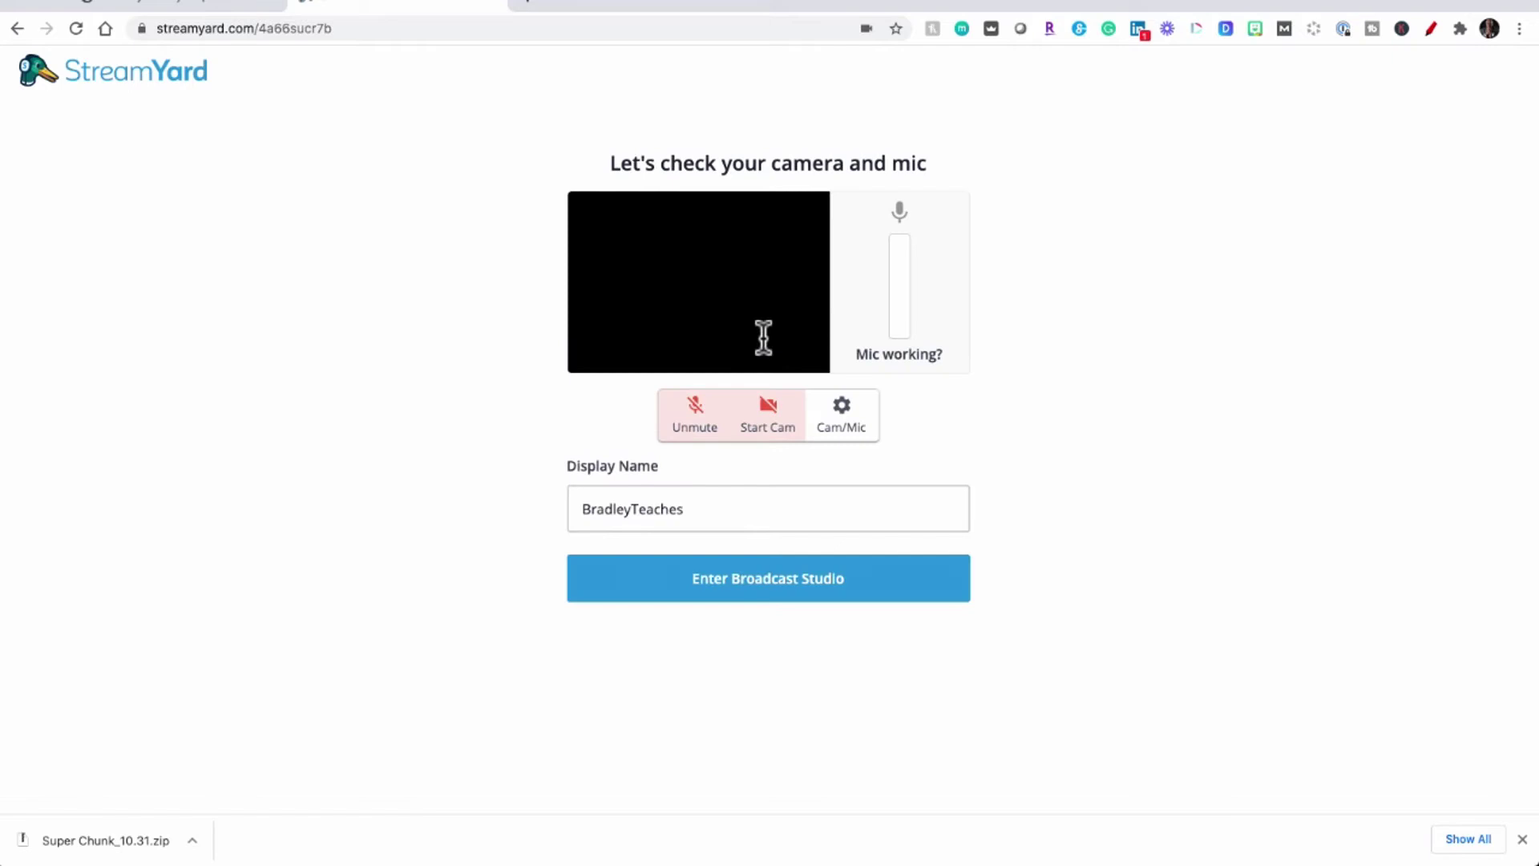
pyautogui.click(760, 593)
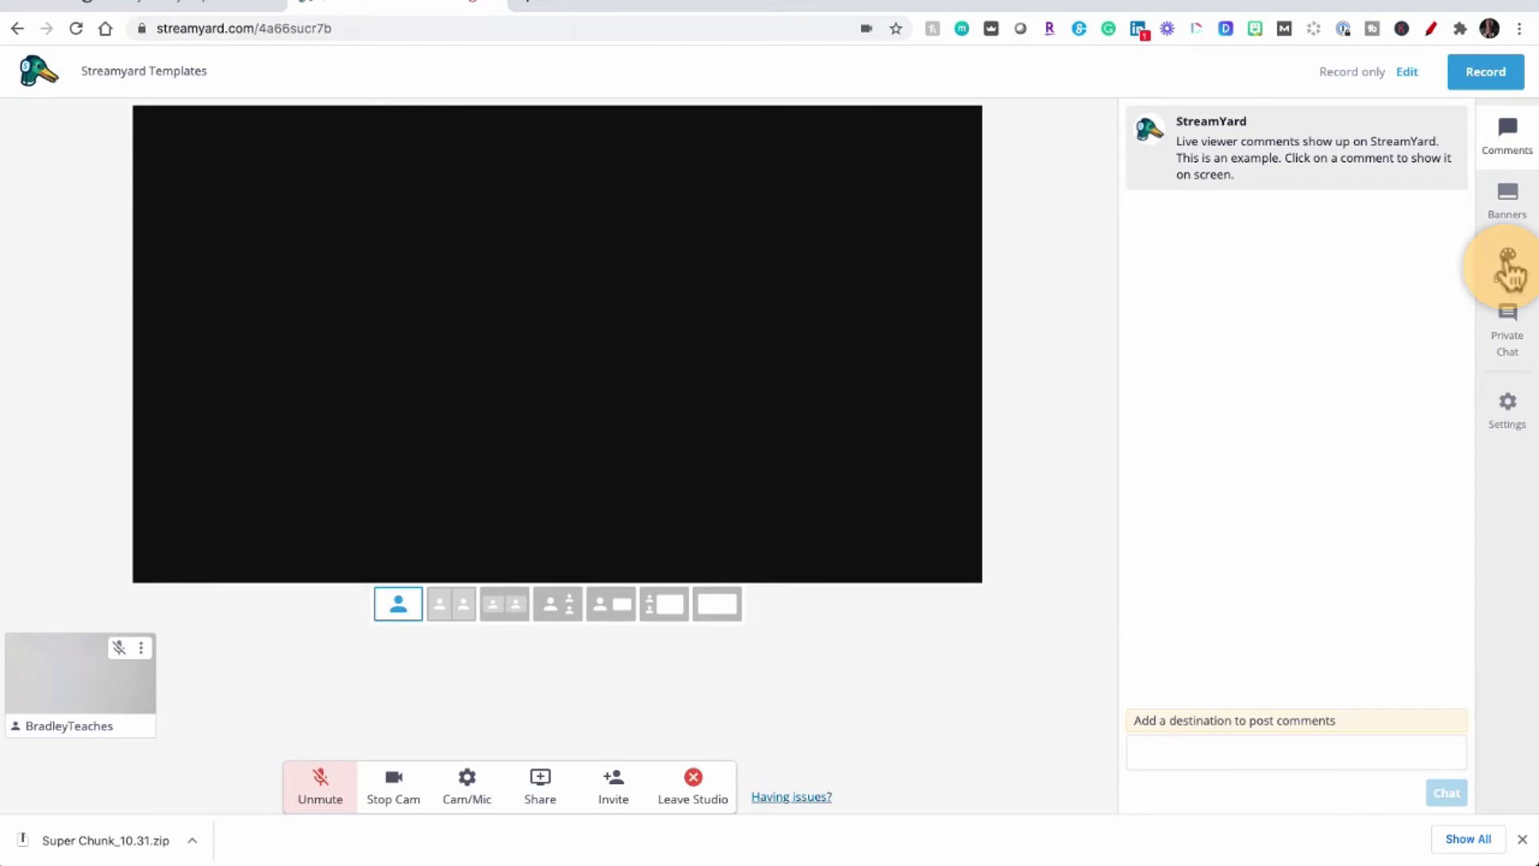
# Show Brand 1's settings down to its Overlay and Background sections.
pyautogui.click(1509, 263)
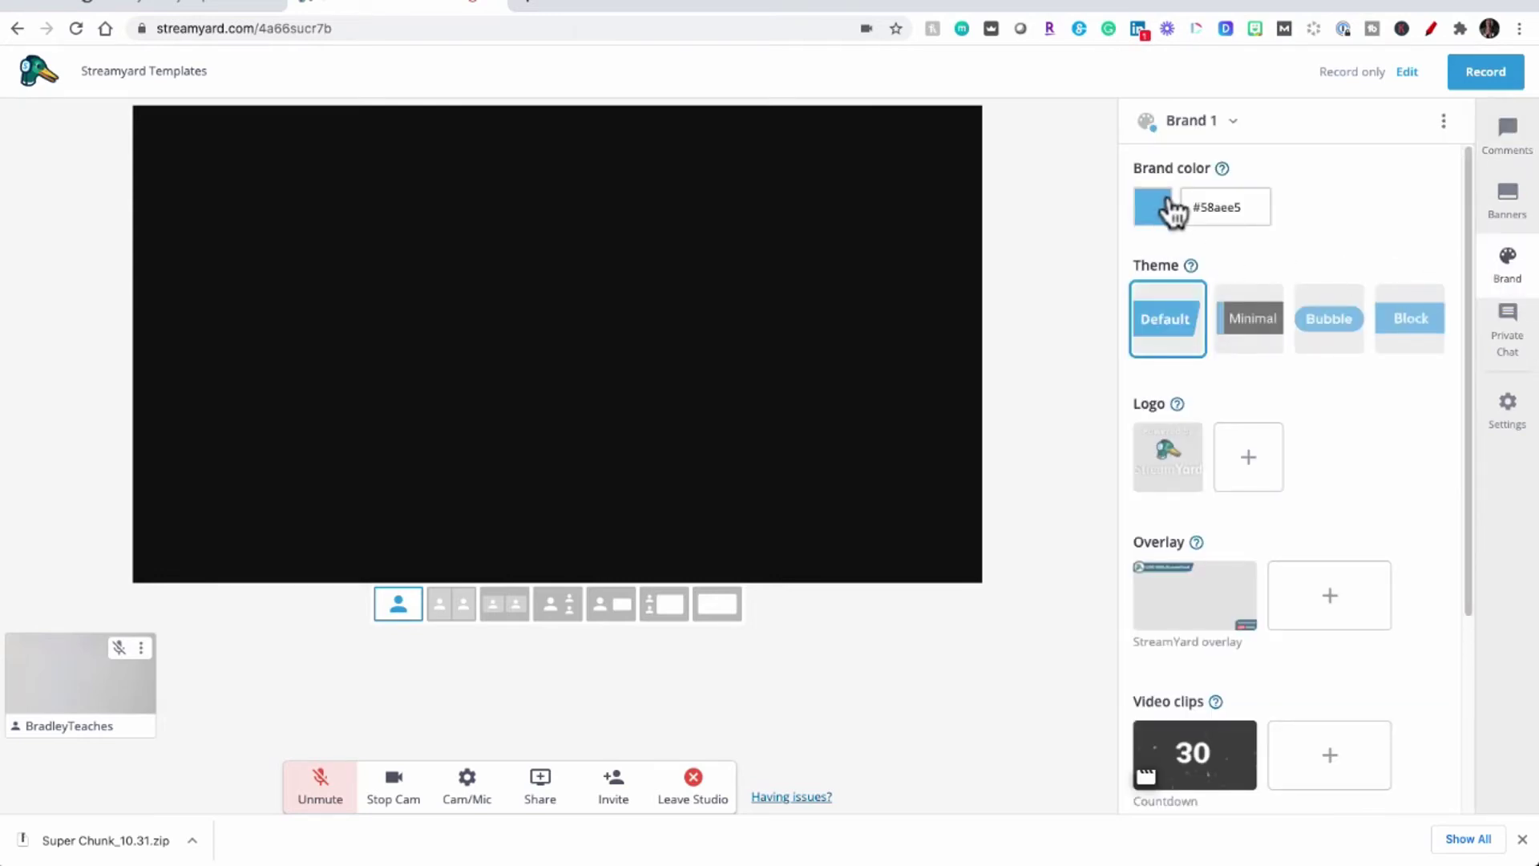
pyautogui.scroll(-1, 1180, 172)
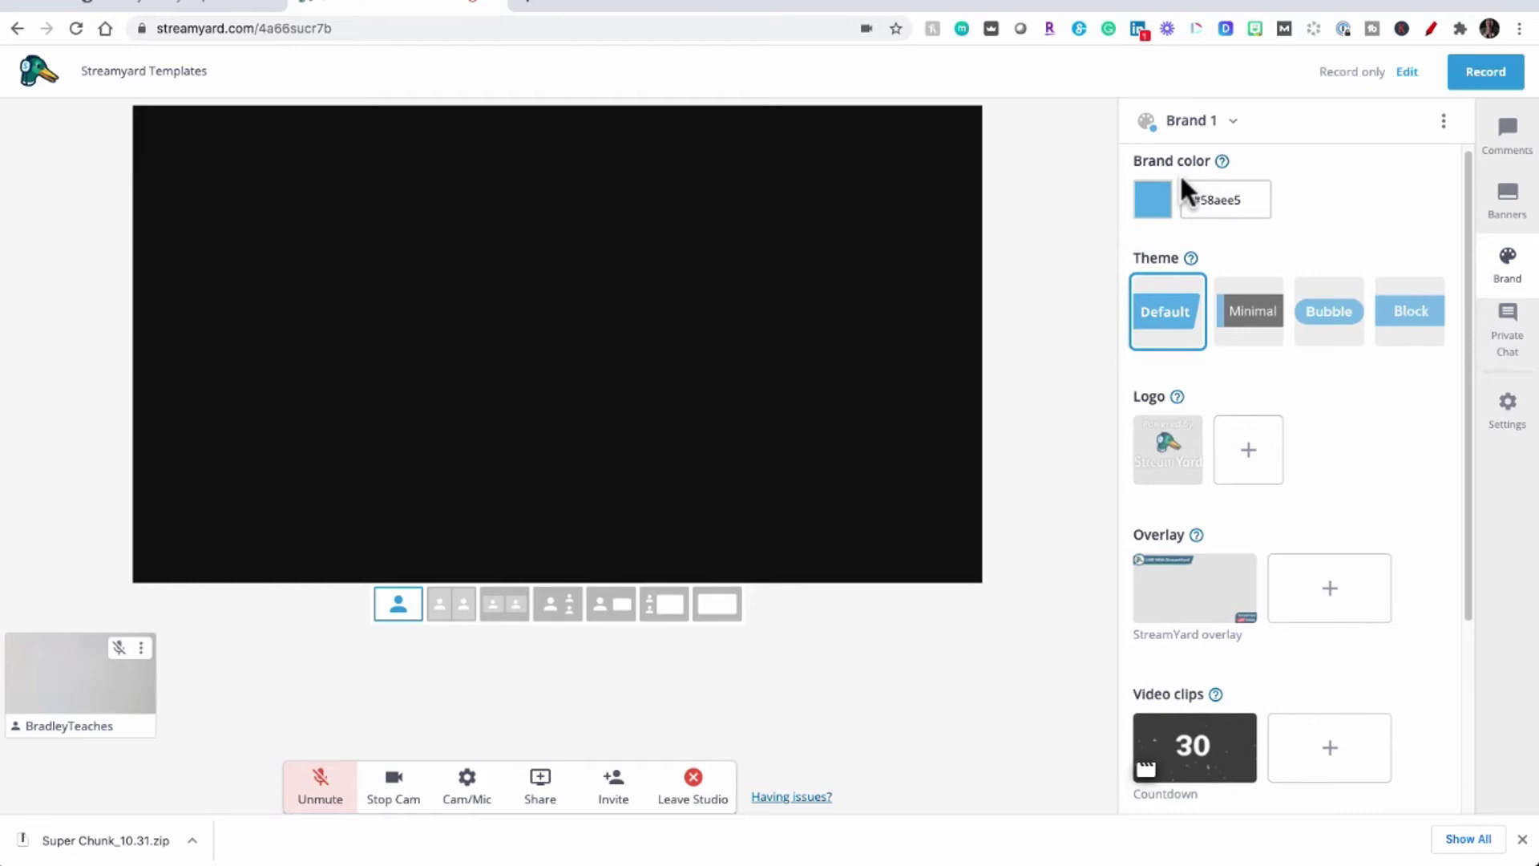
pyautogui.scroll(-2, 1323, 349)
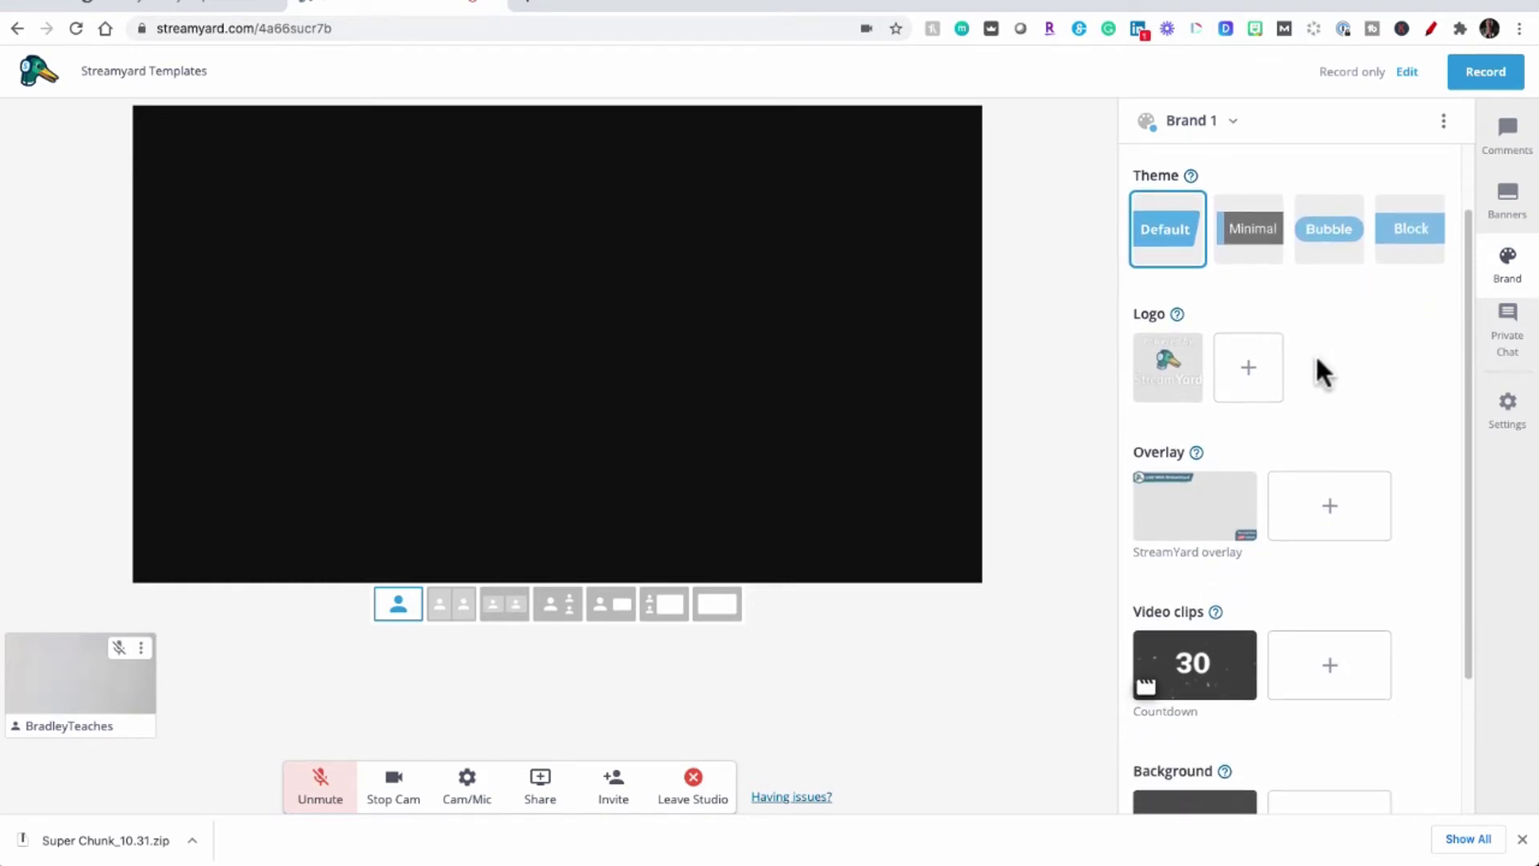
pyautogui.scroll(-3, 1194, 481)
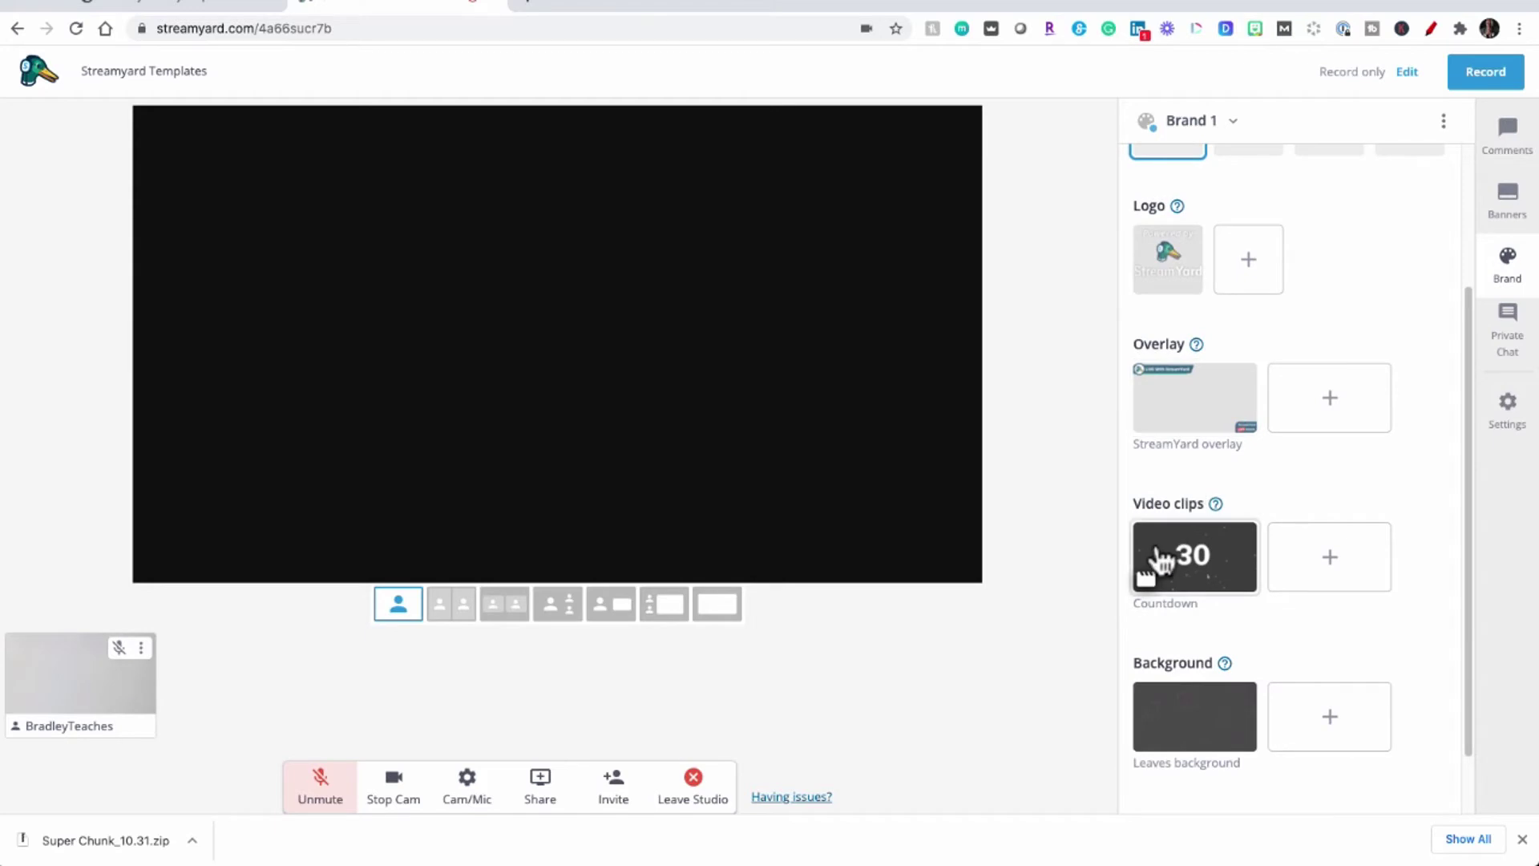
pyautogui.scroll(-1, 1178, 609)
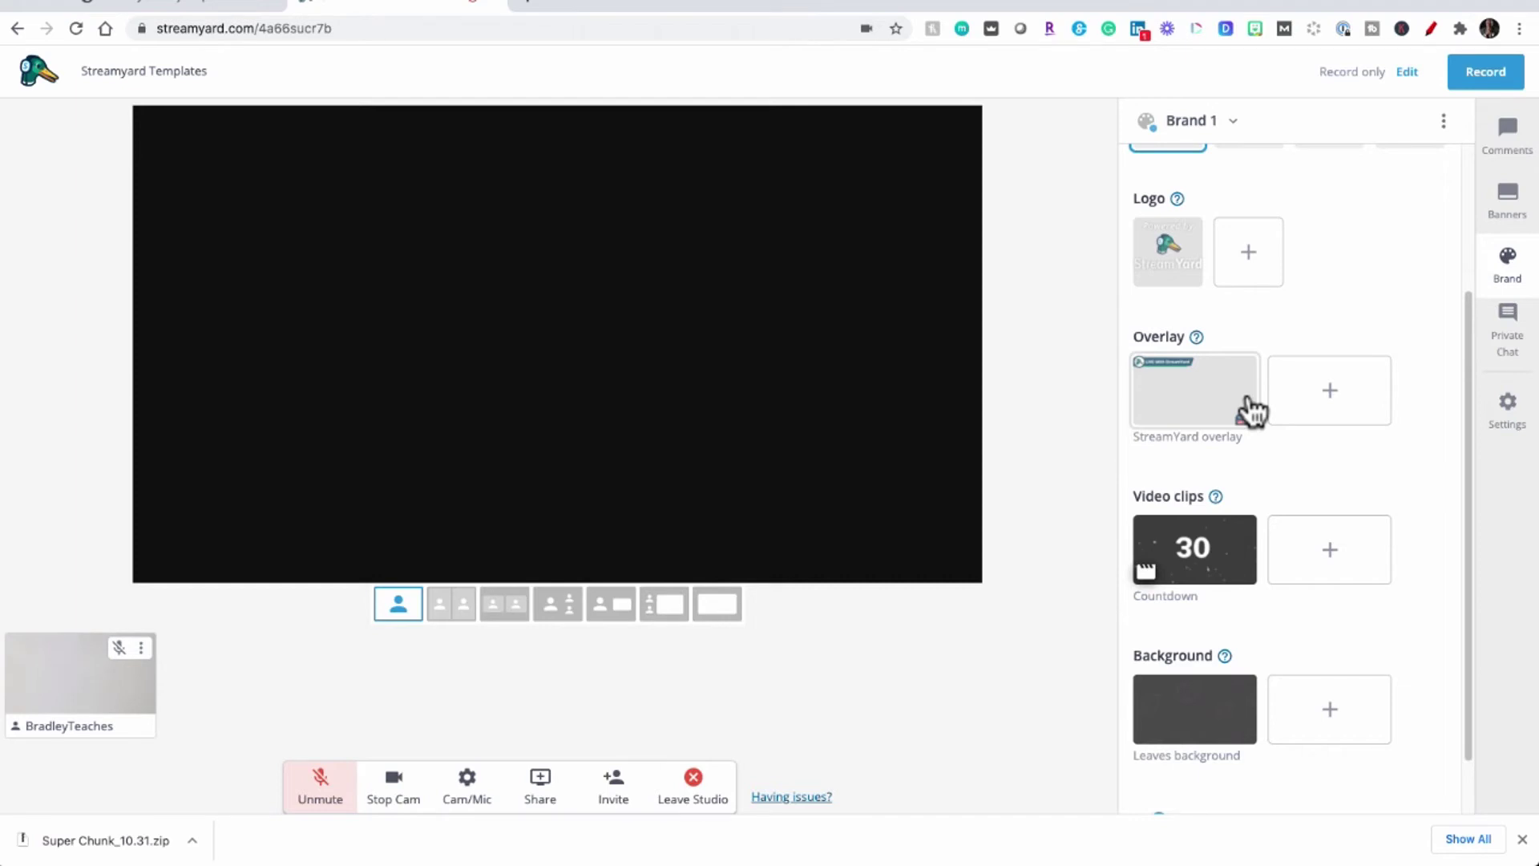
pyautogui.scroll(-1, 1251, 411)
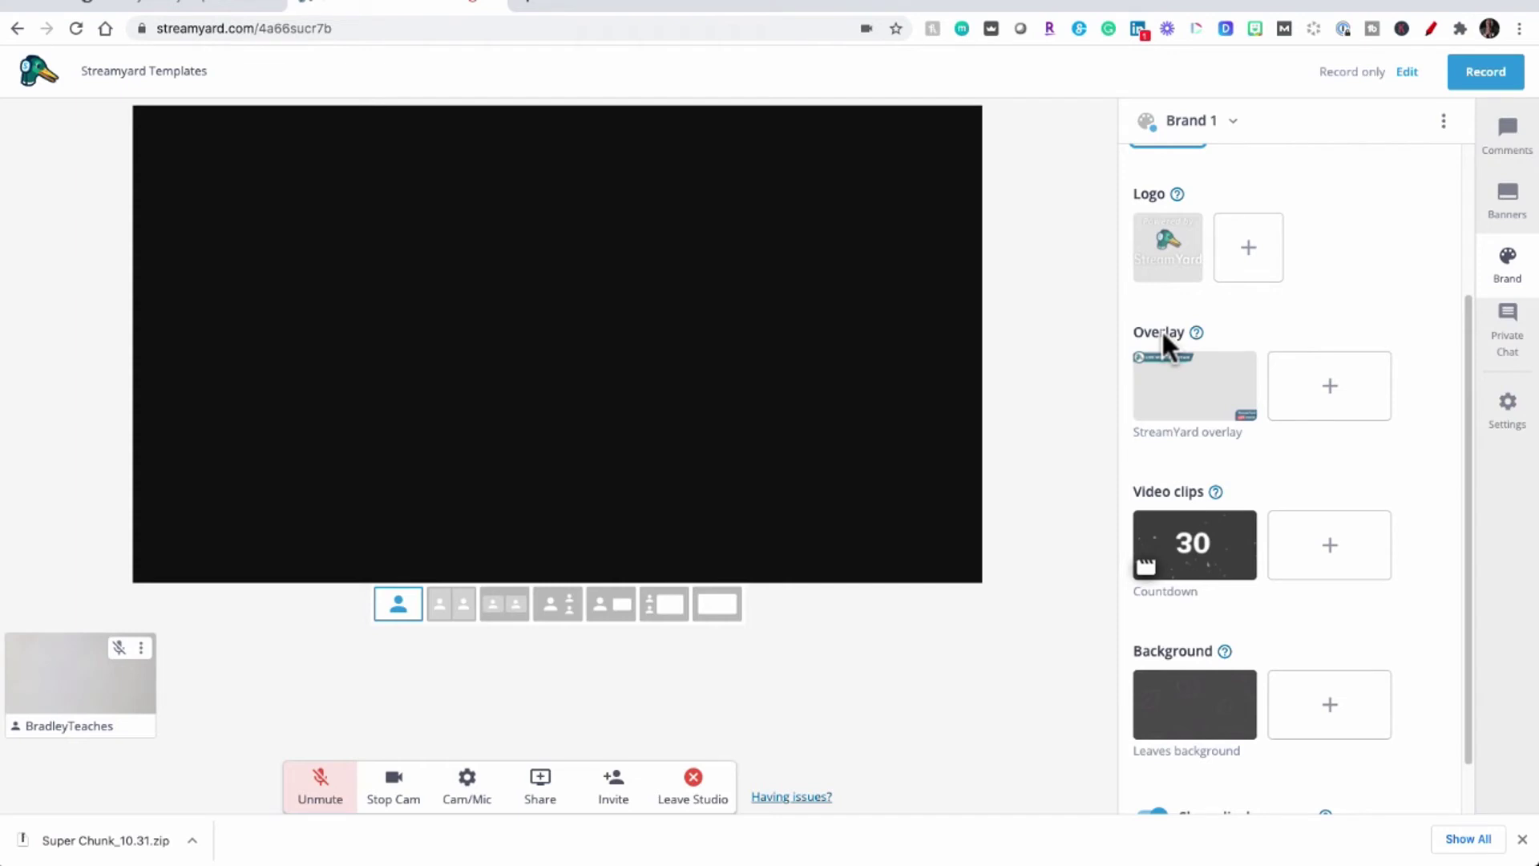
# Upload BV_1_cam_frame_name_socials.png and BV_1_cam_lower_3rd_name_socials.png as Brand 1 overlays.
pyautogui.click(1326, 391)
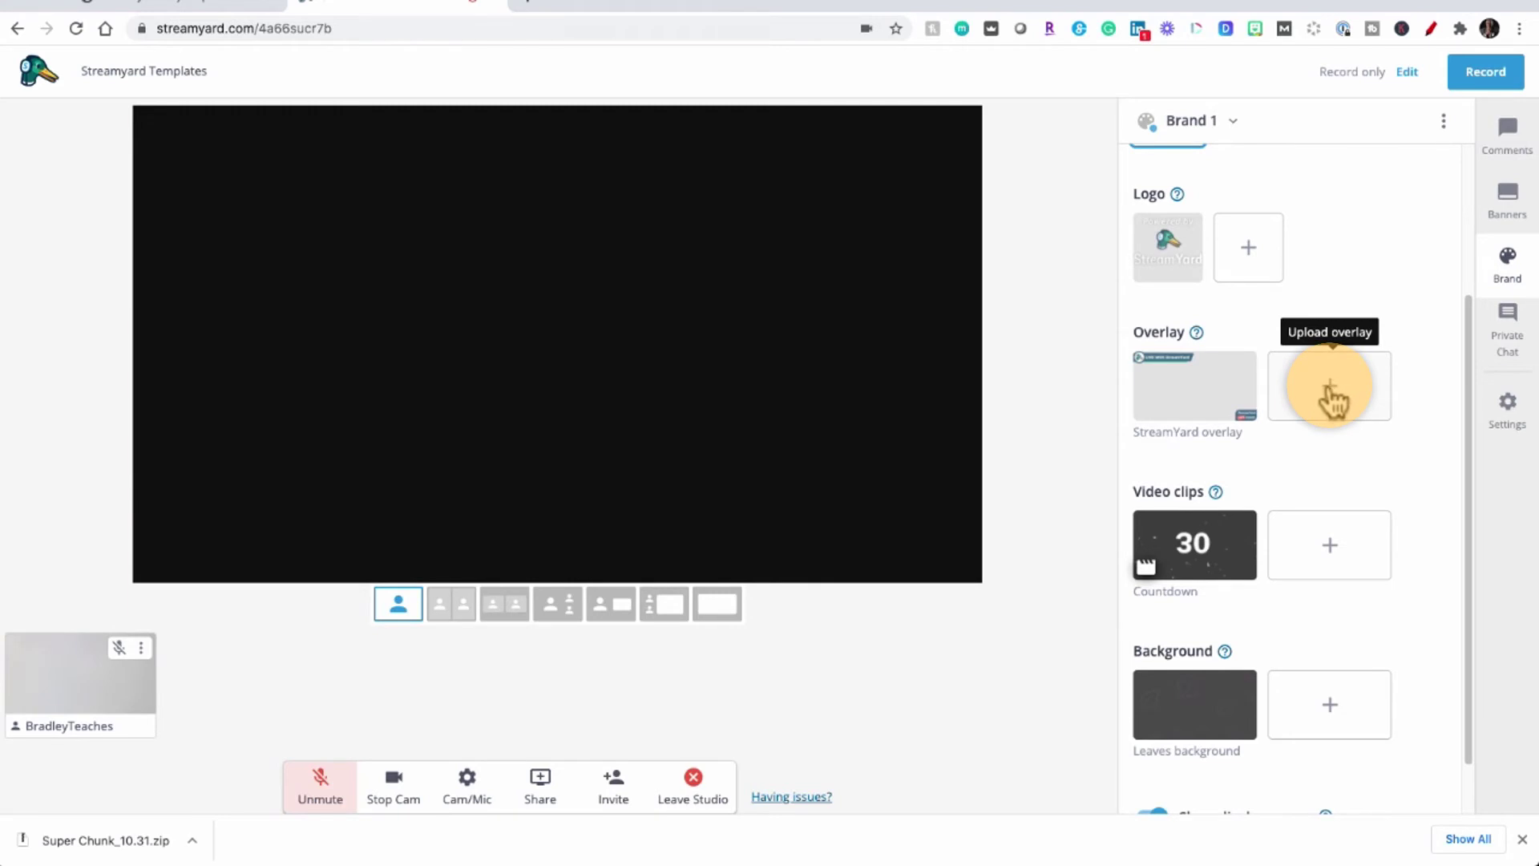
pyautogui.click(685, 113)
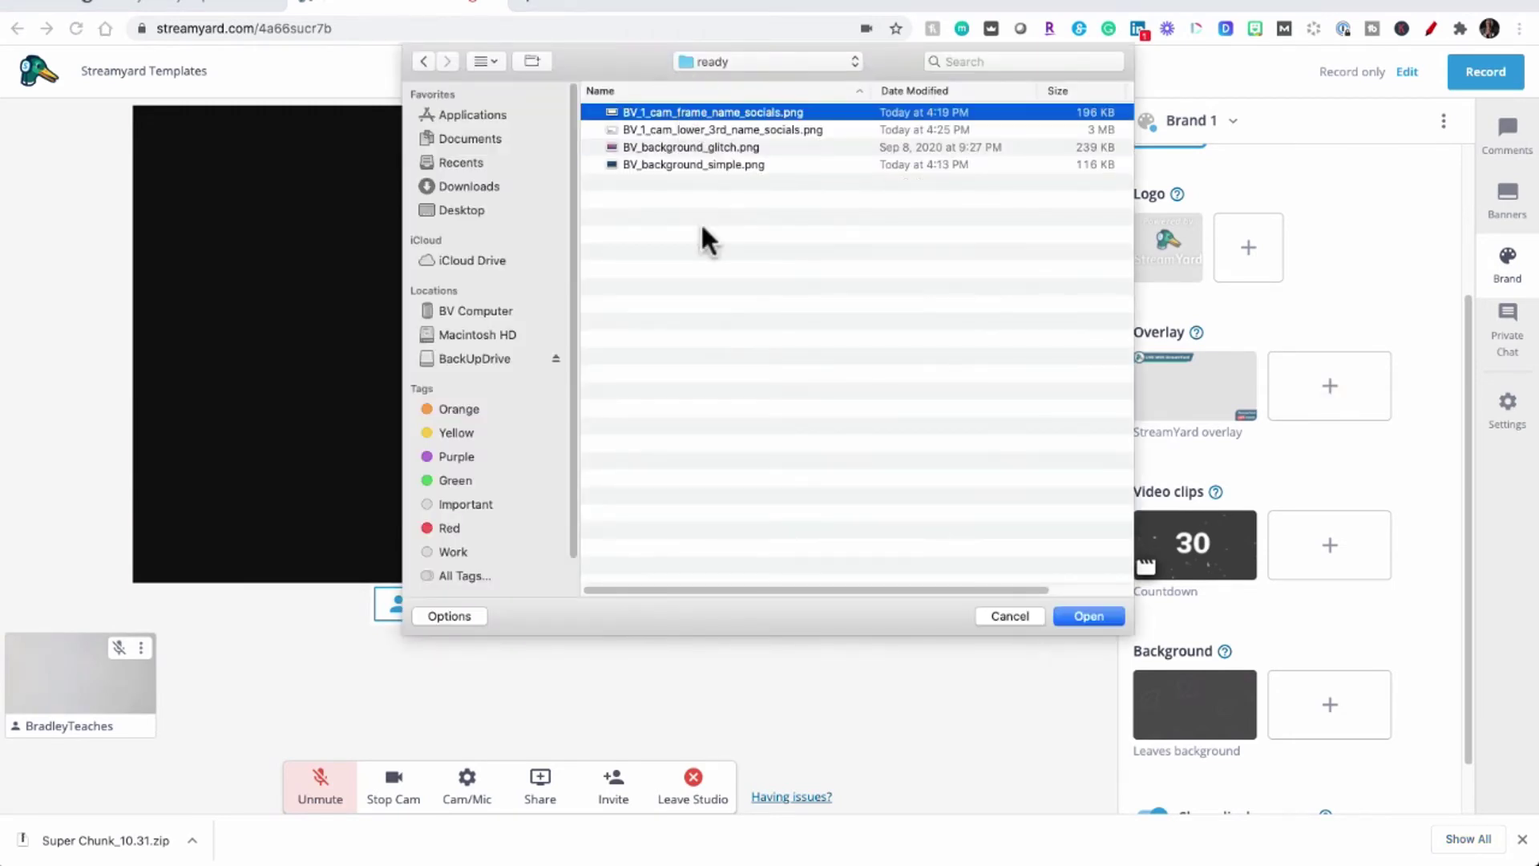
pyautogui.click(1076, 615)
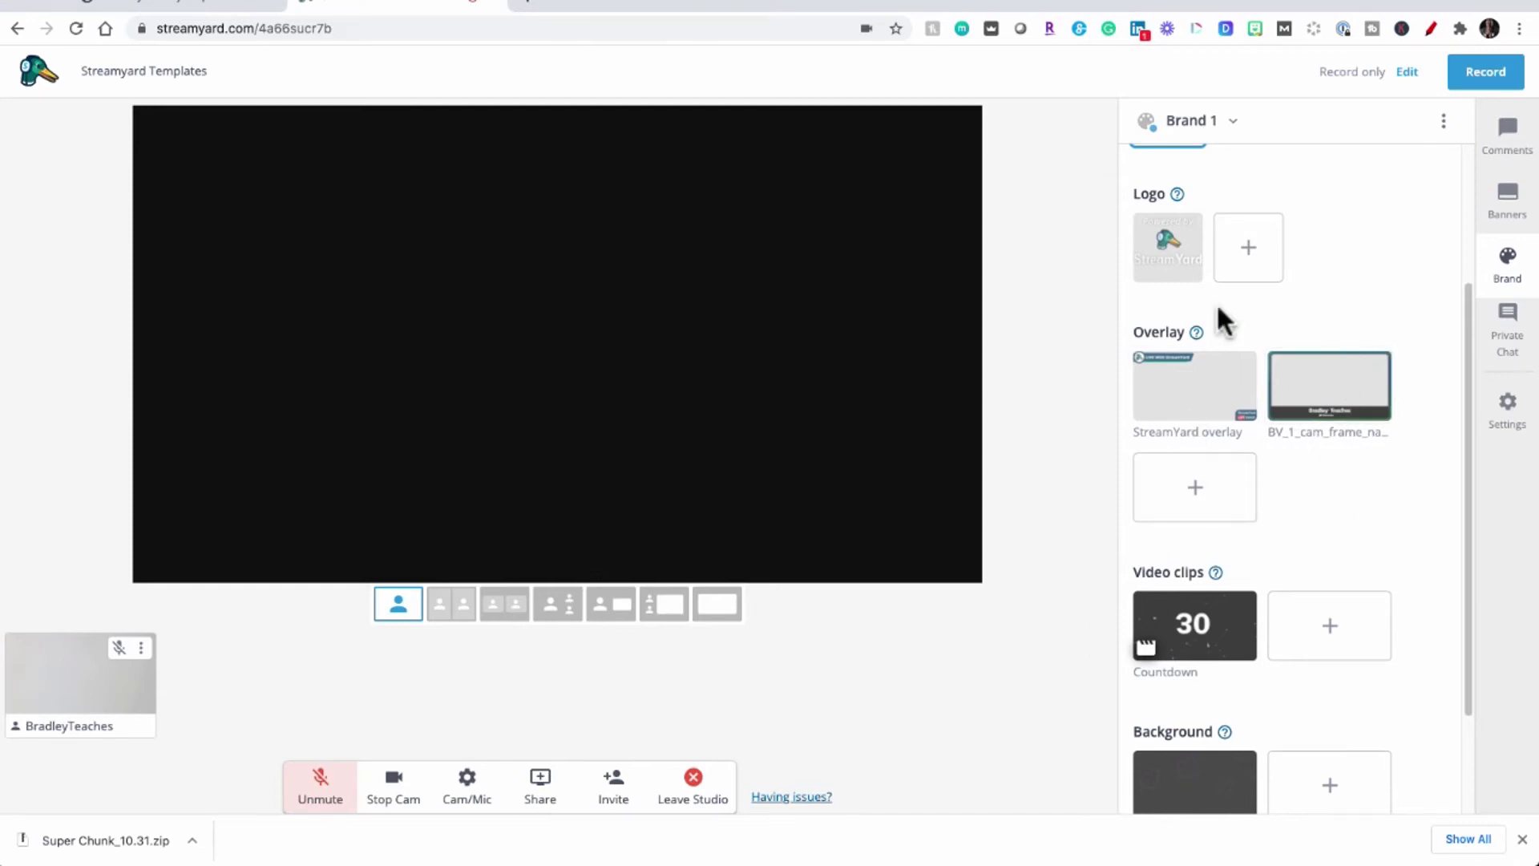
pyautogui.click(1195, 489)
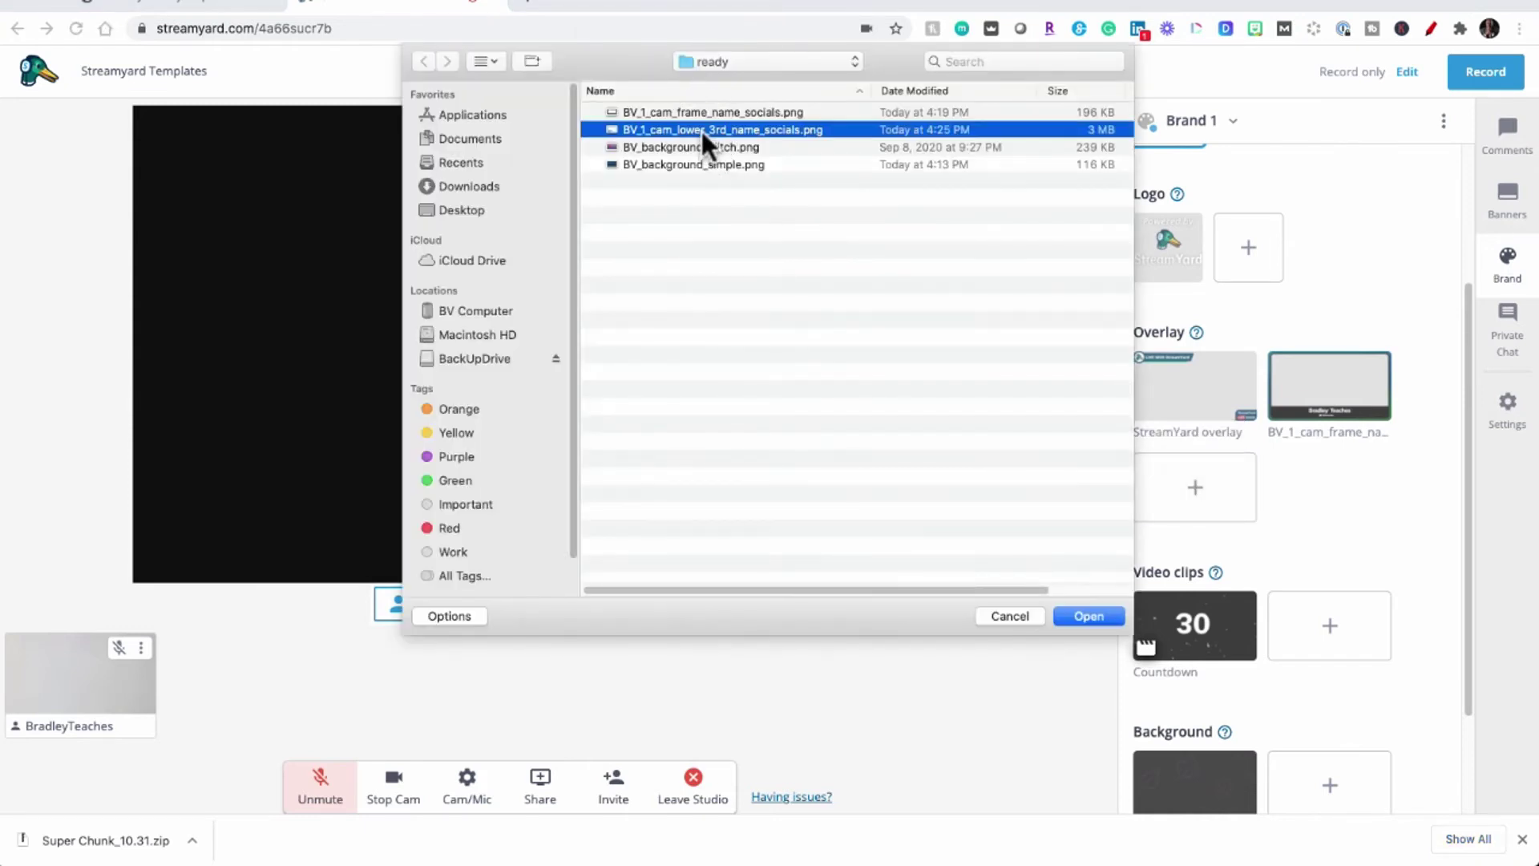
pyautogui.click(1077, 617)
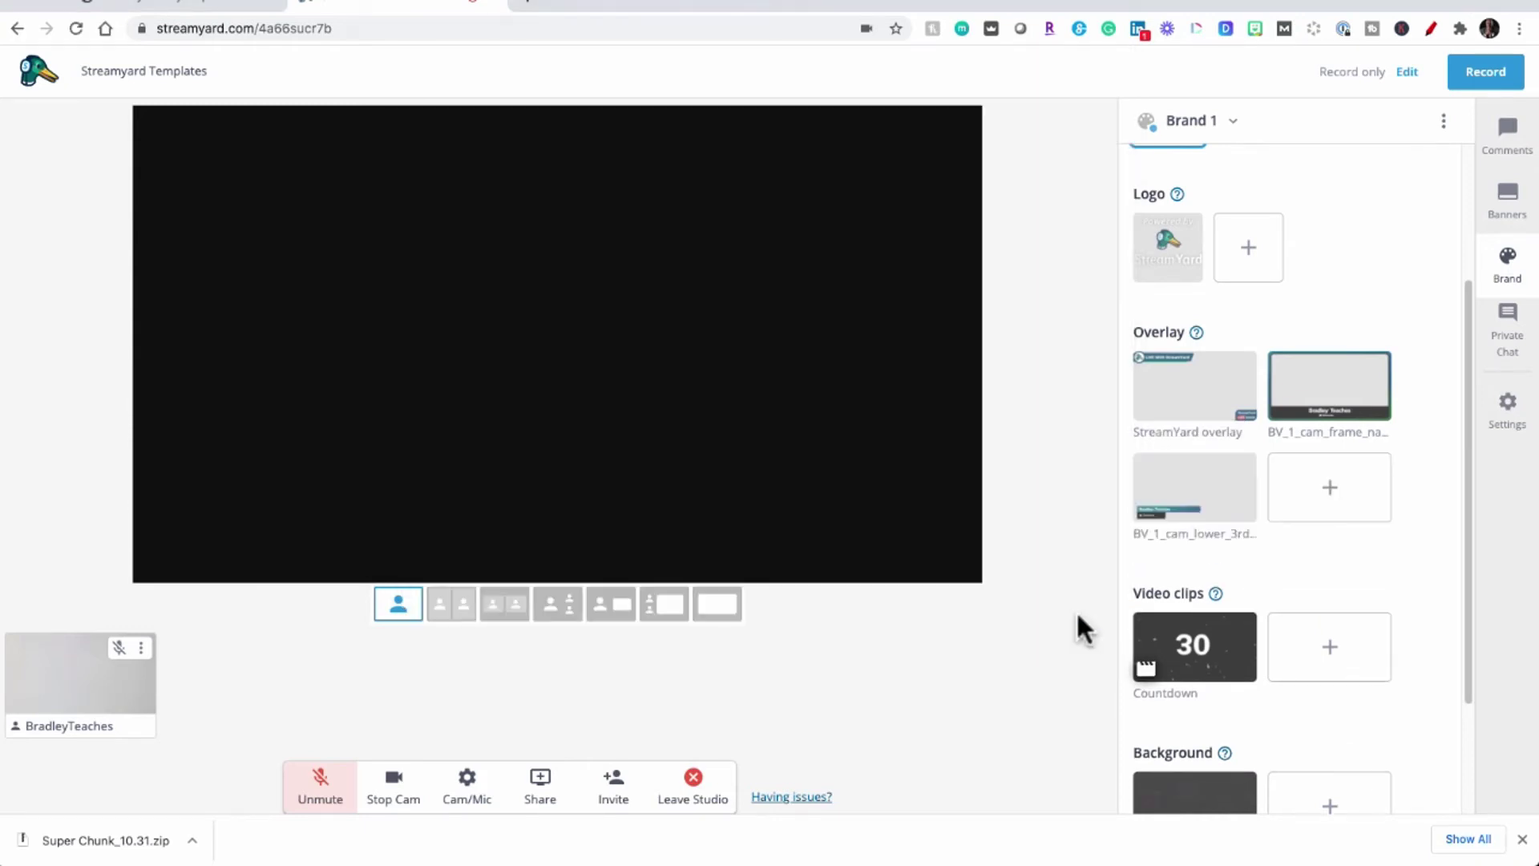
pyautogui.scroll(-2, 1200, 585)
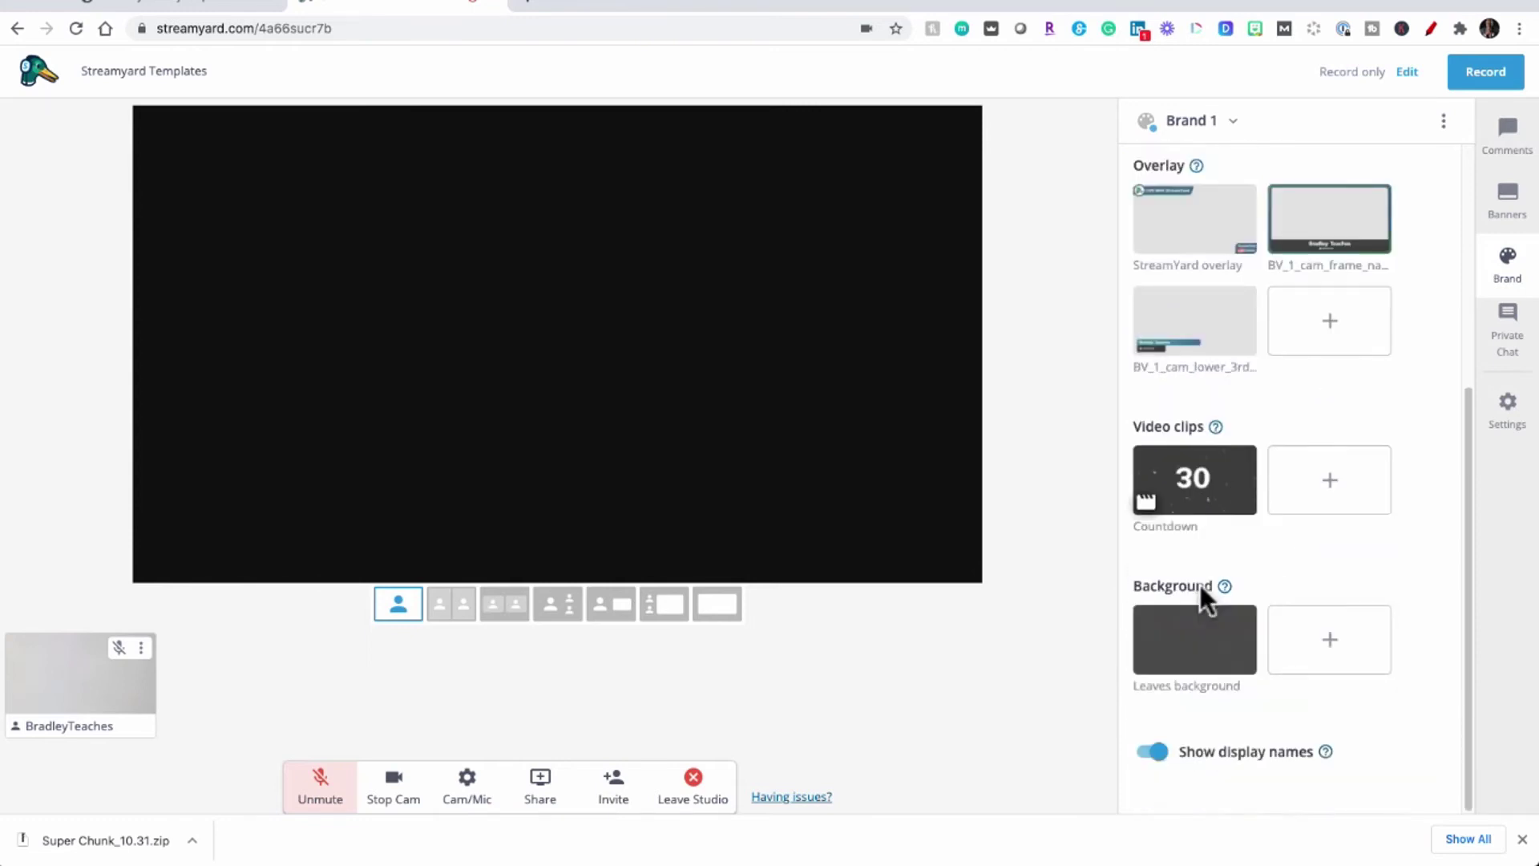
pyautogui.click(1330, 639)
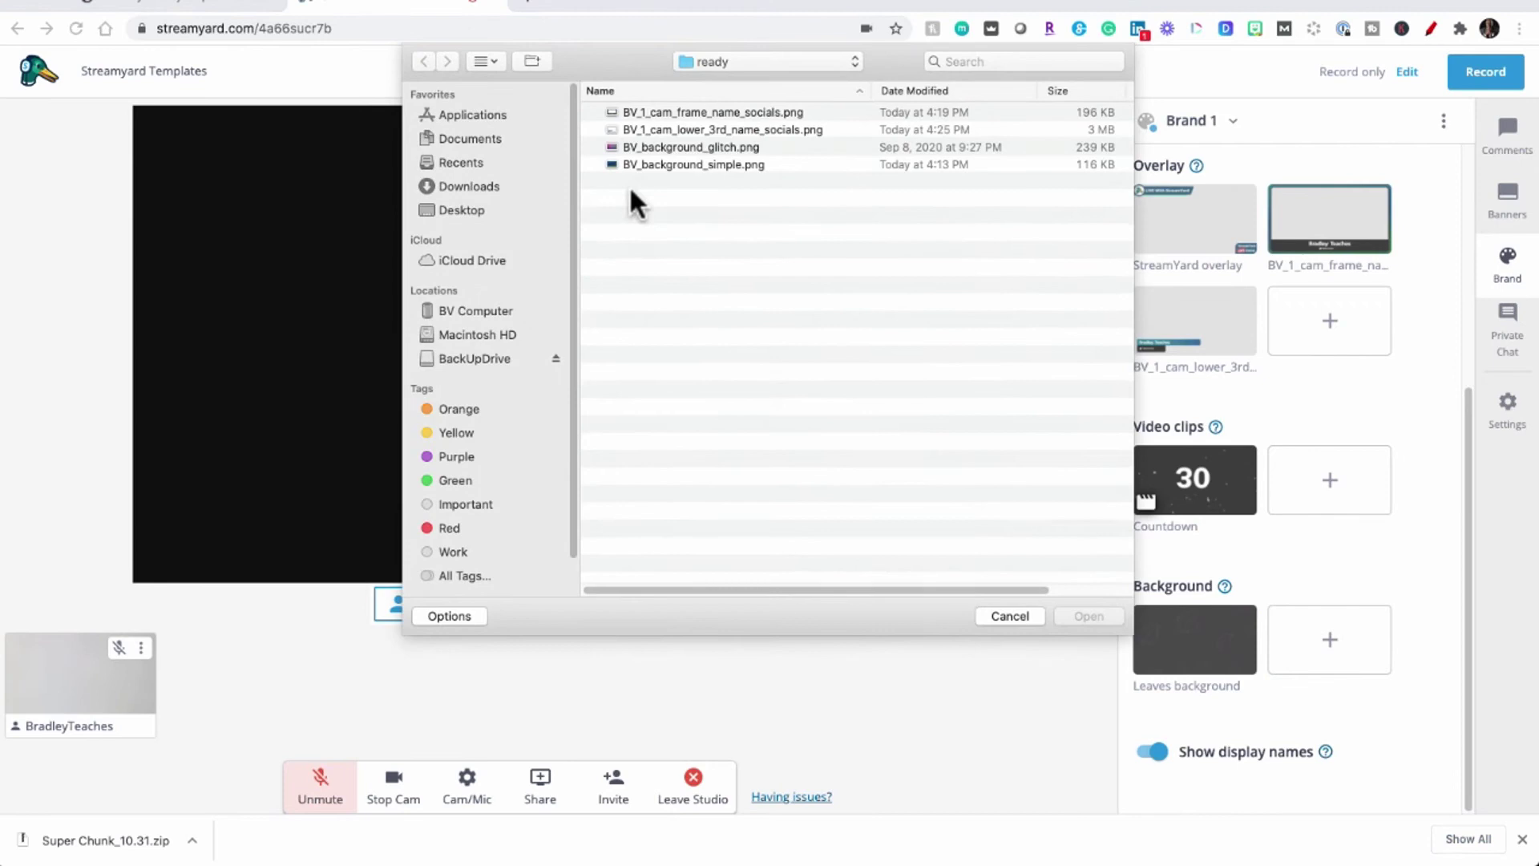
# Upload BV_background_glitch.png and BV_background_simple.png as Brand 1 backgrounds.
pyautogui.click(653, 149)
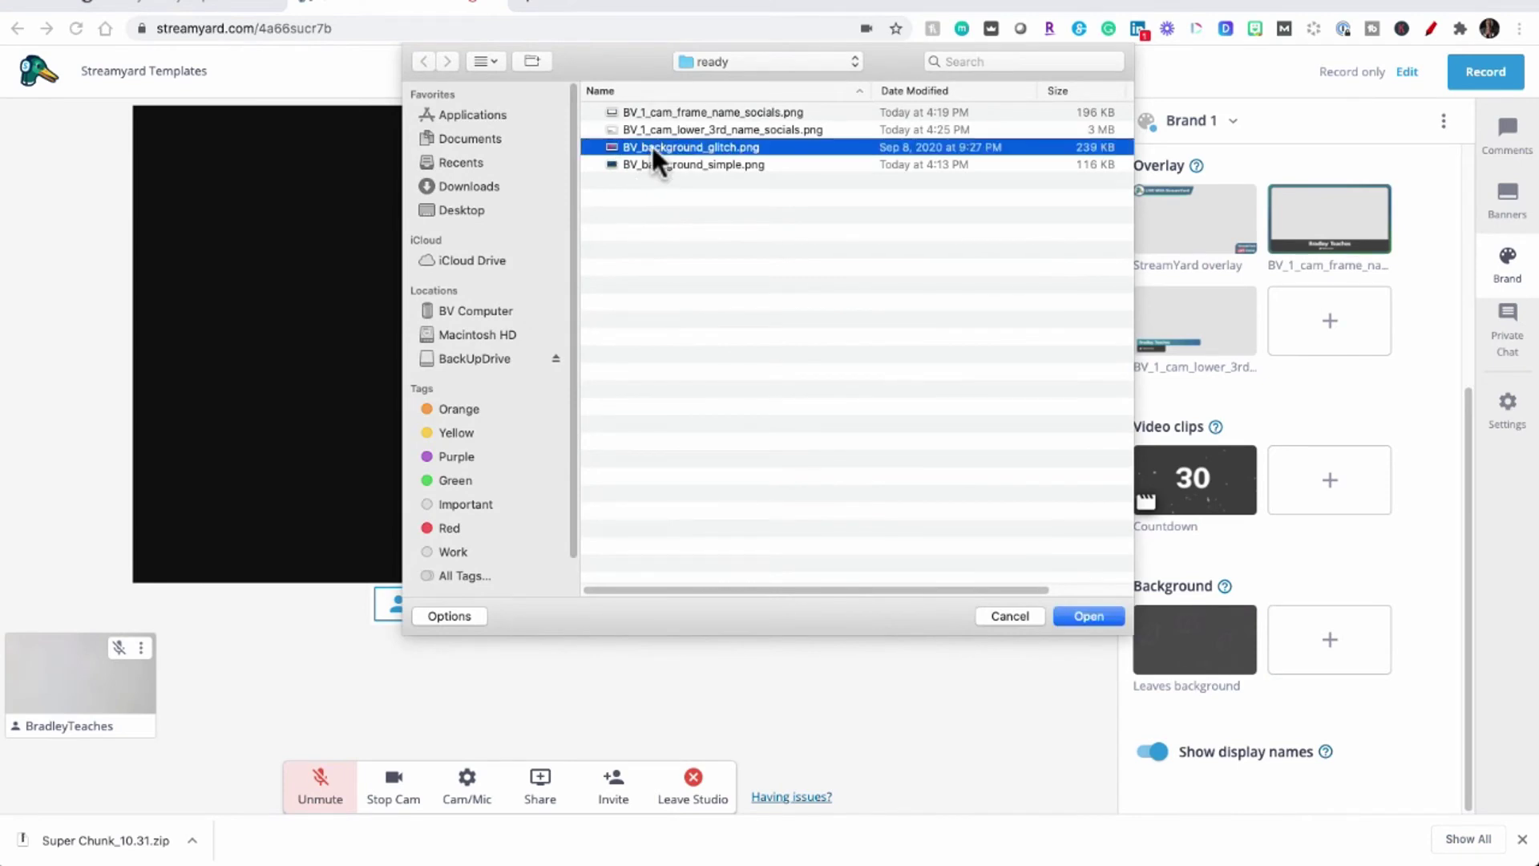
pyautogui.click(1092, 615)
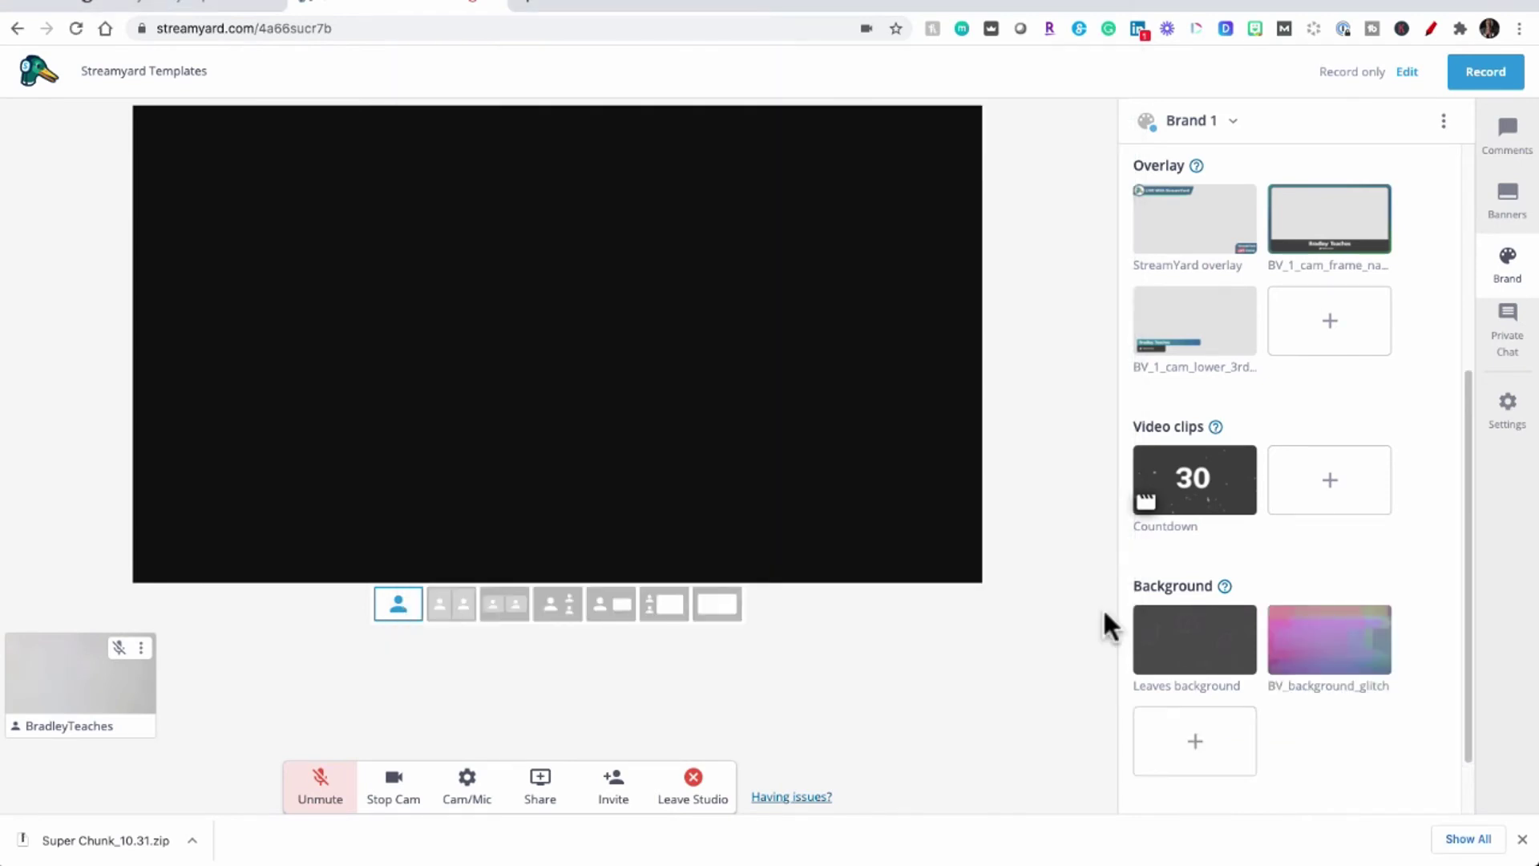
pyautogui.click(1195, 728)
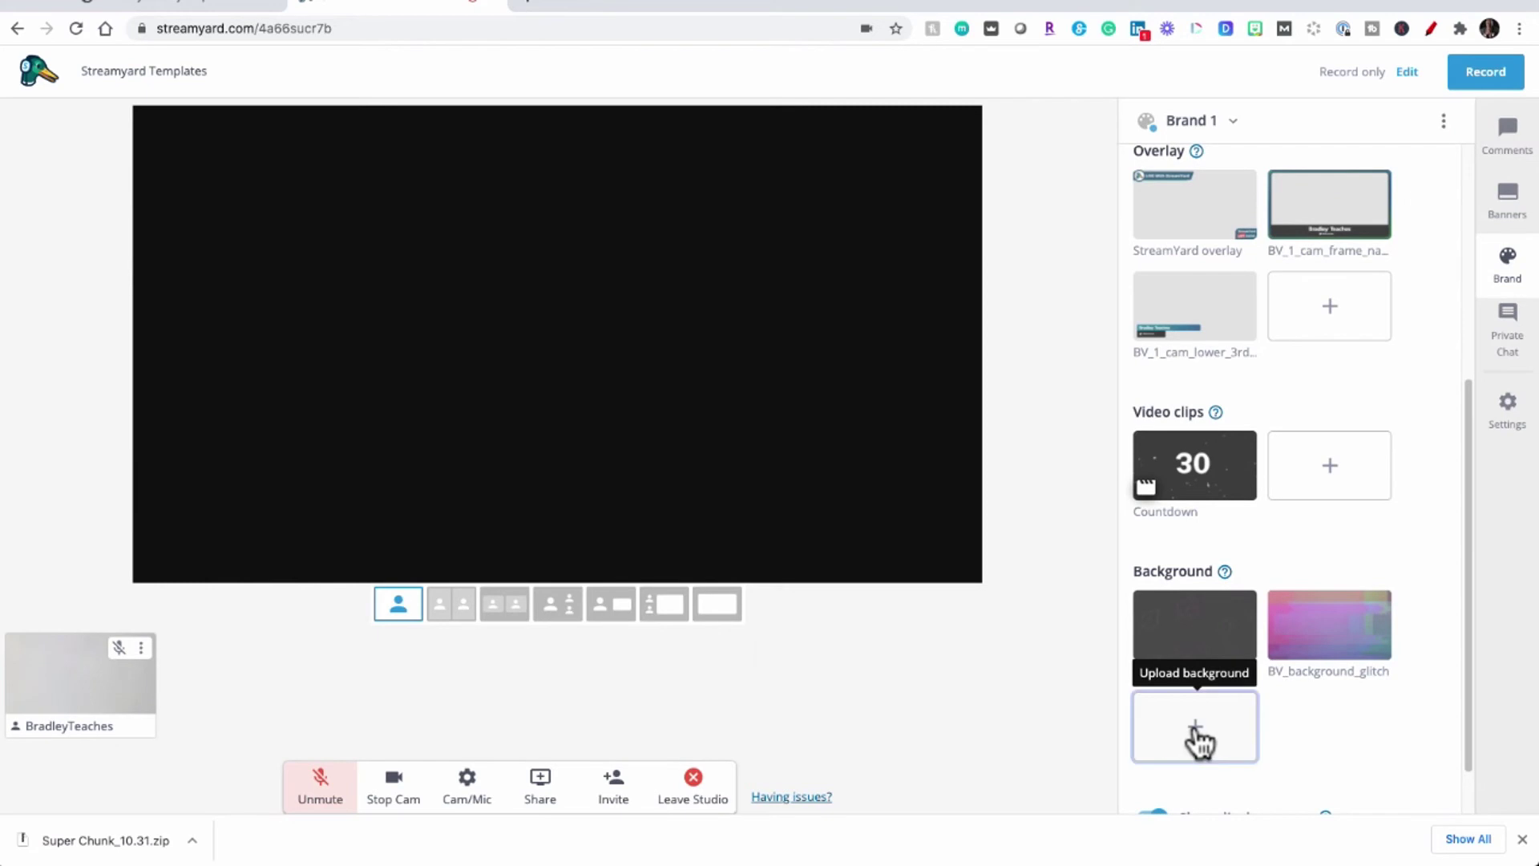
pyautogui.click(656, 163)
pyautogui.click(1078, 613)
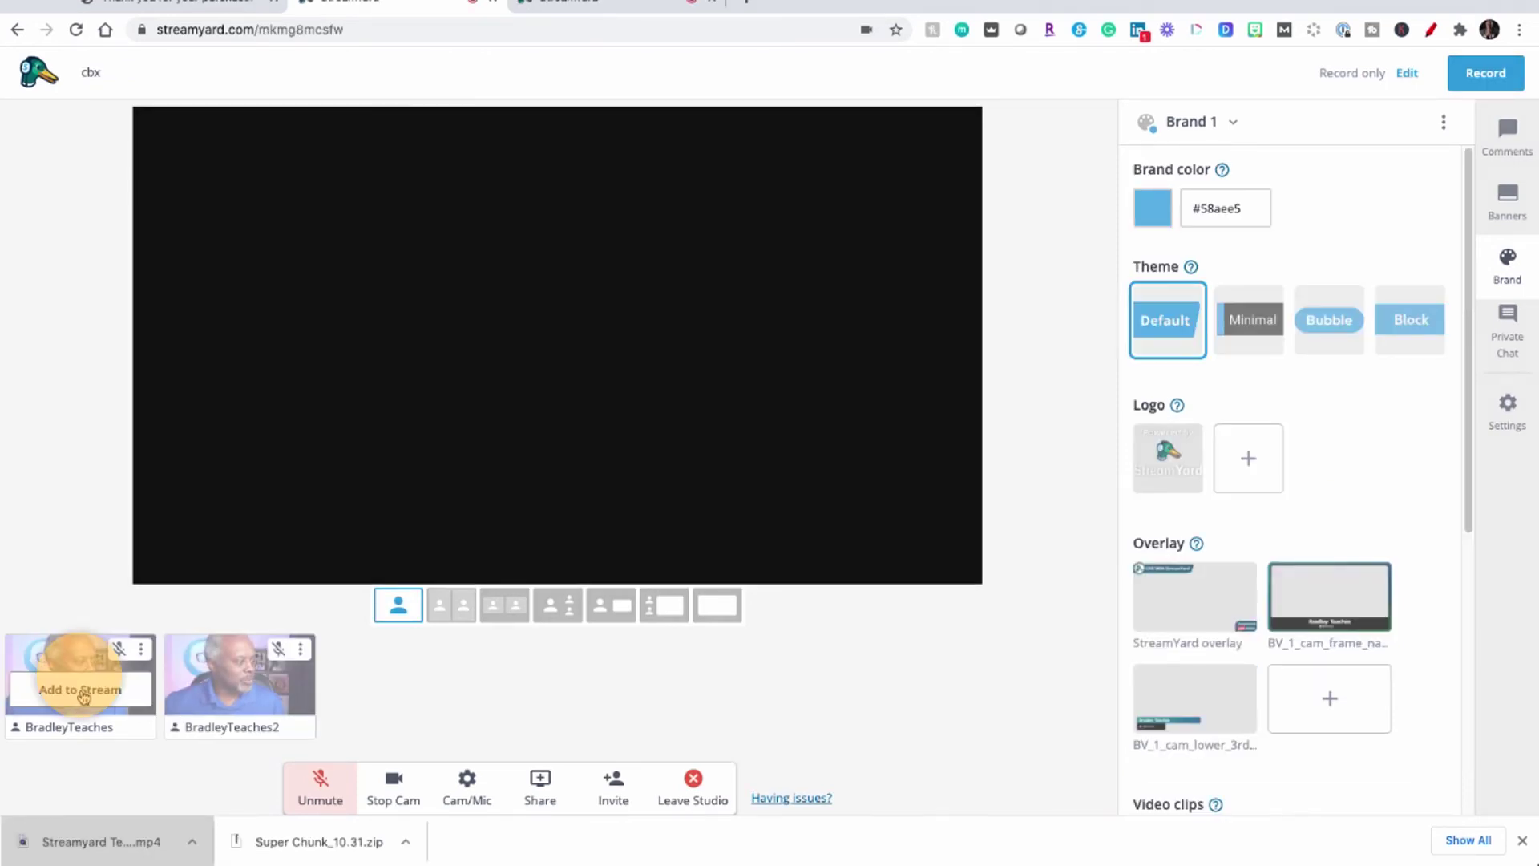
# Add the host's camera to the stage and turn off Show display names in Brand 1.
pyautogui.click(83, 696)
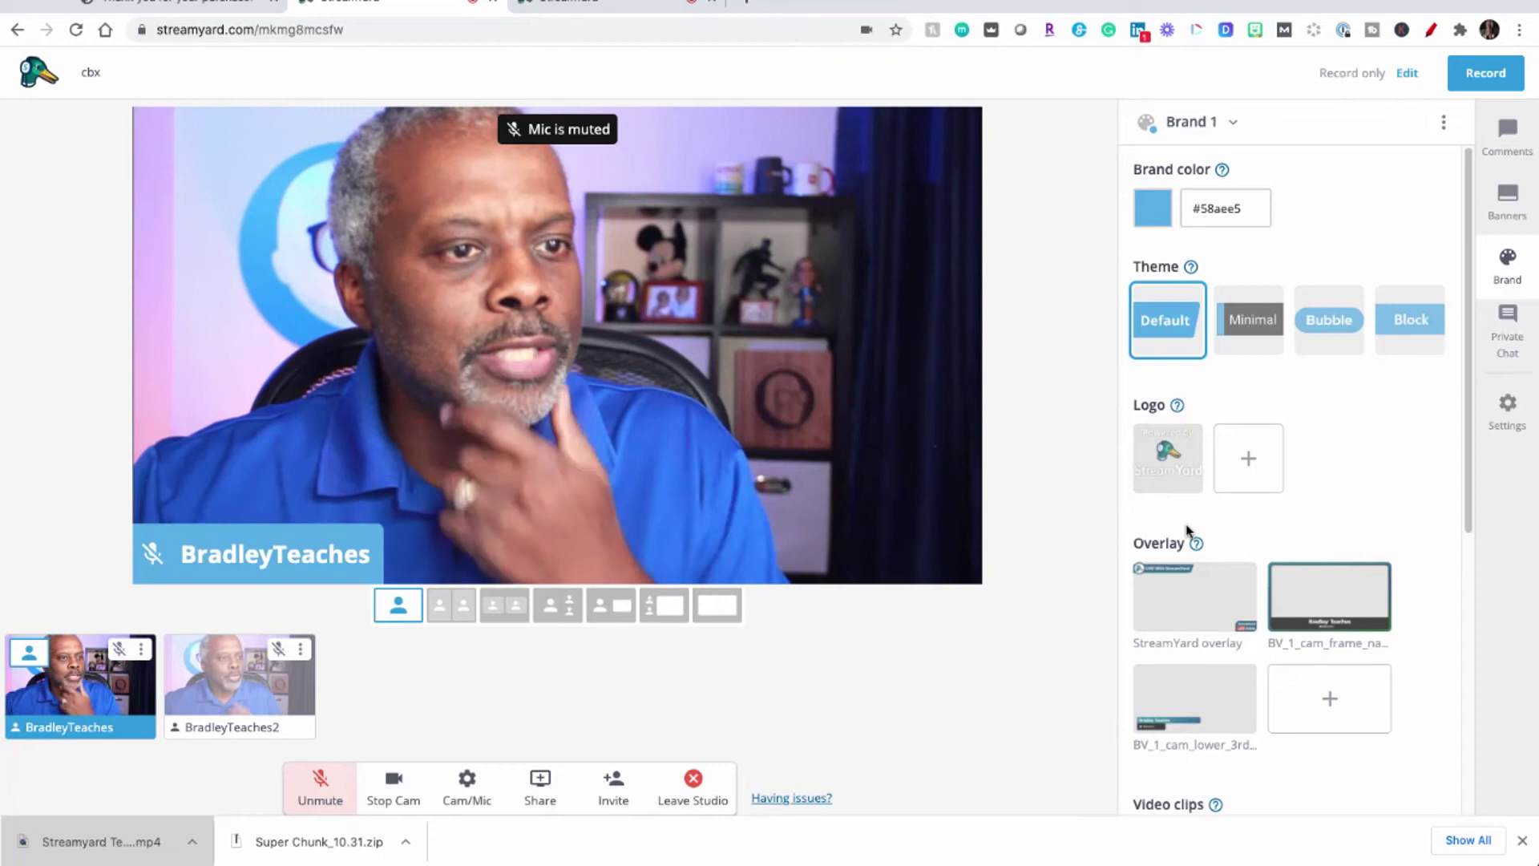
pyautogui.scroll(-3, 1251, 489)
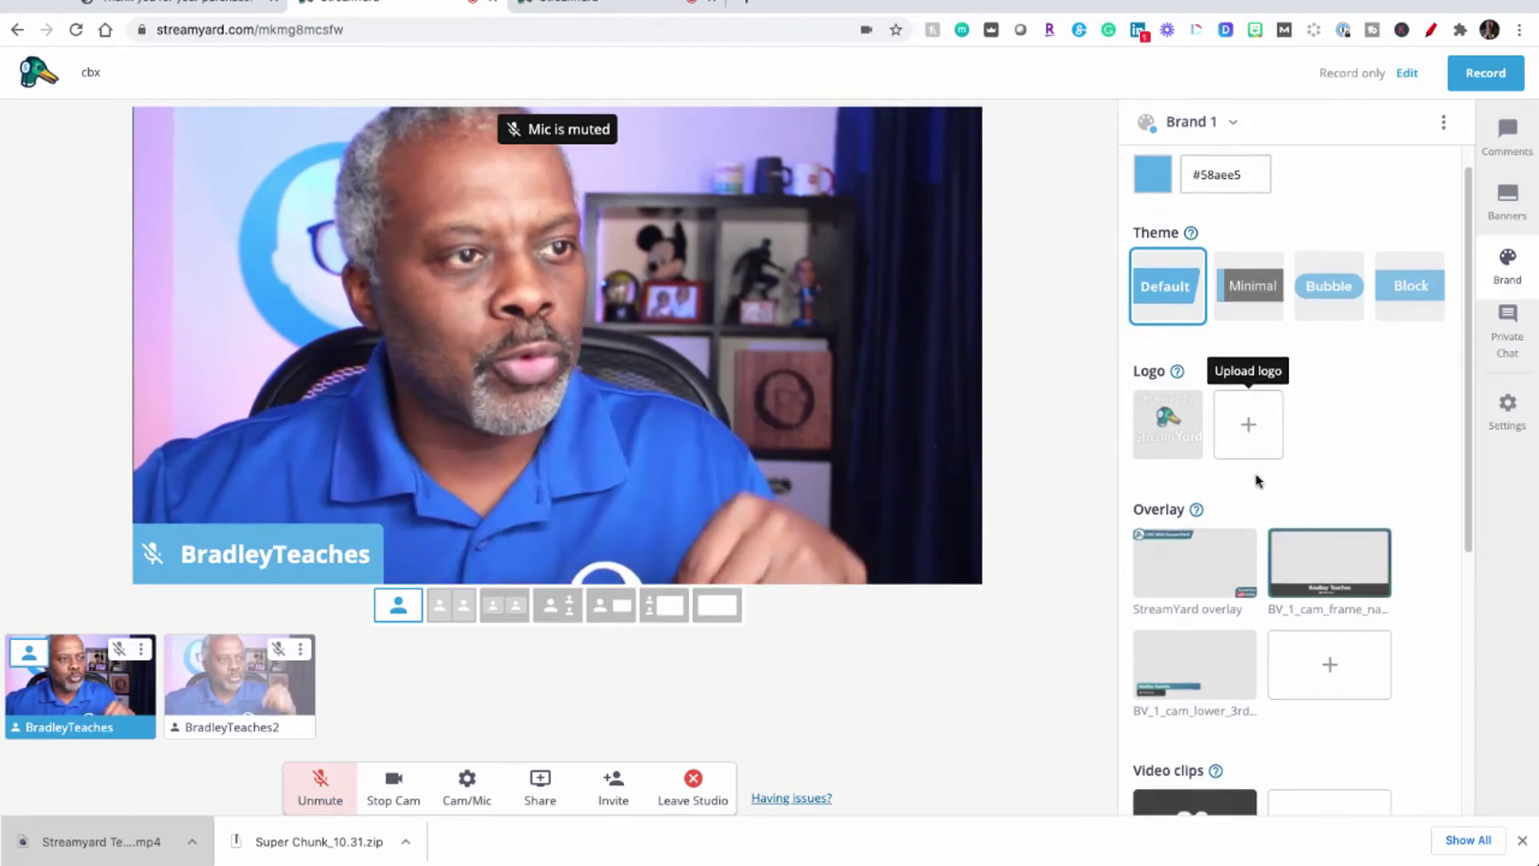
pyautogui.scroll(-5, 1258, 483)
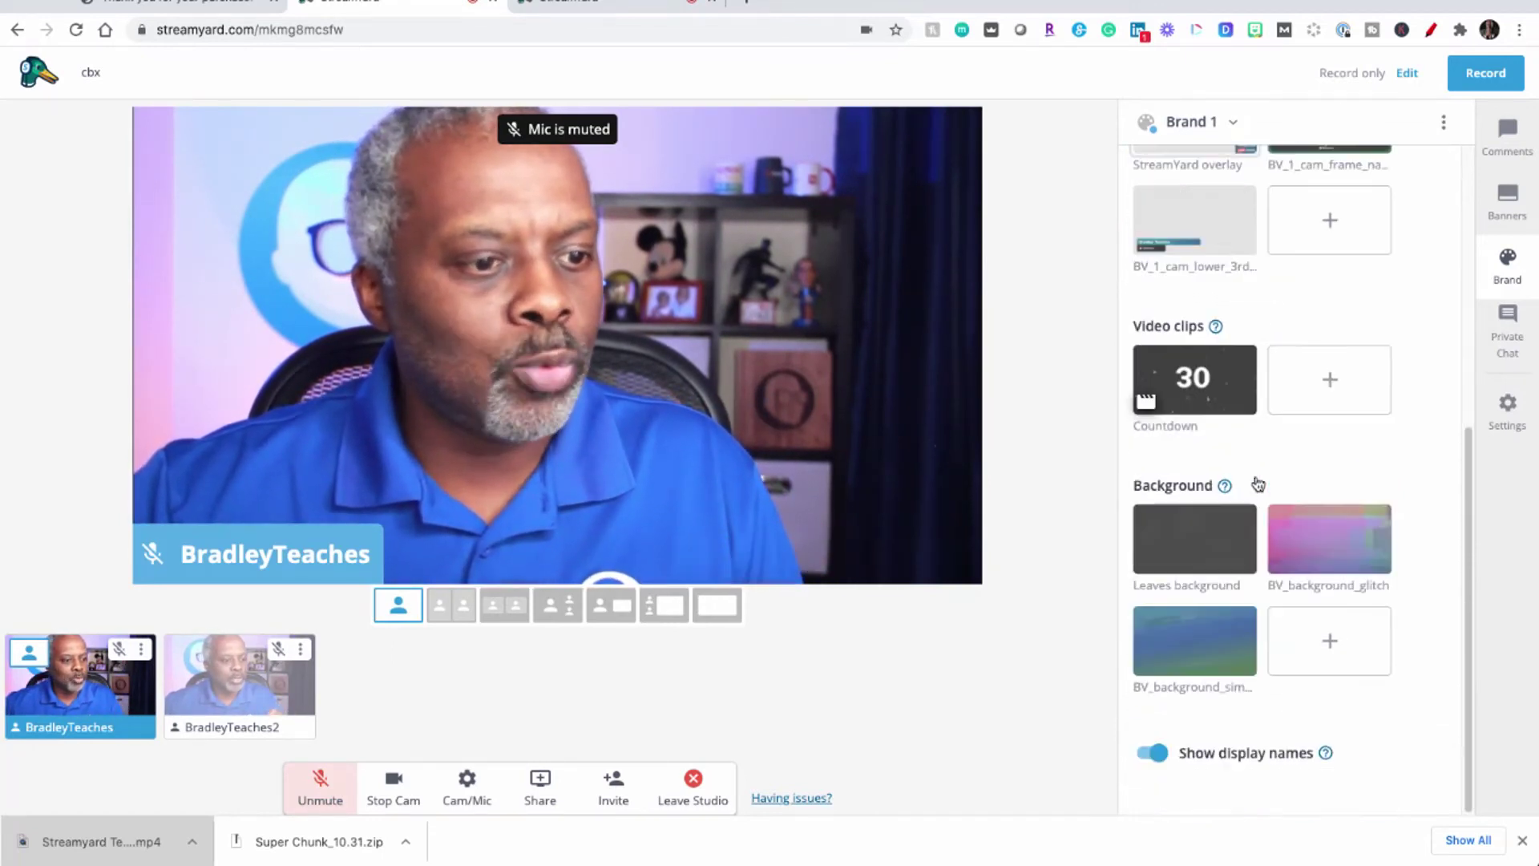
pyautogui.click(1146, 753)
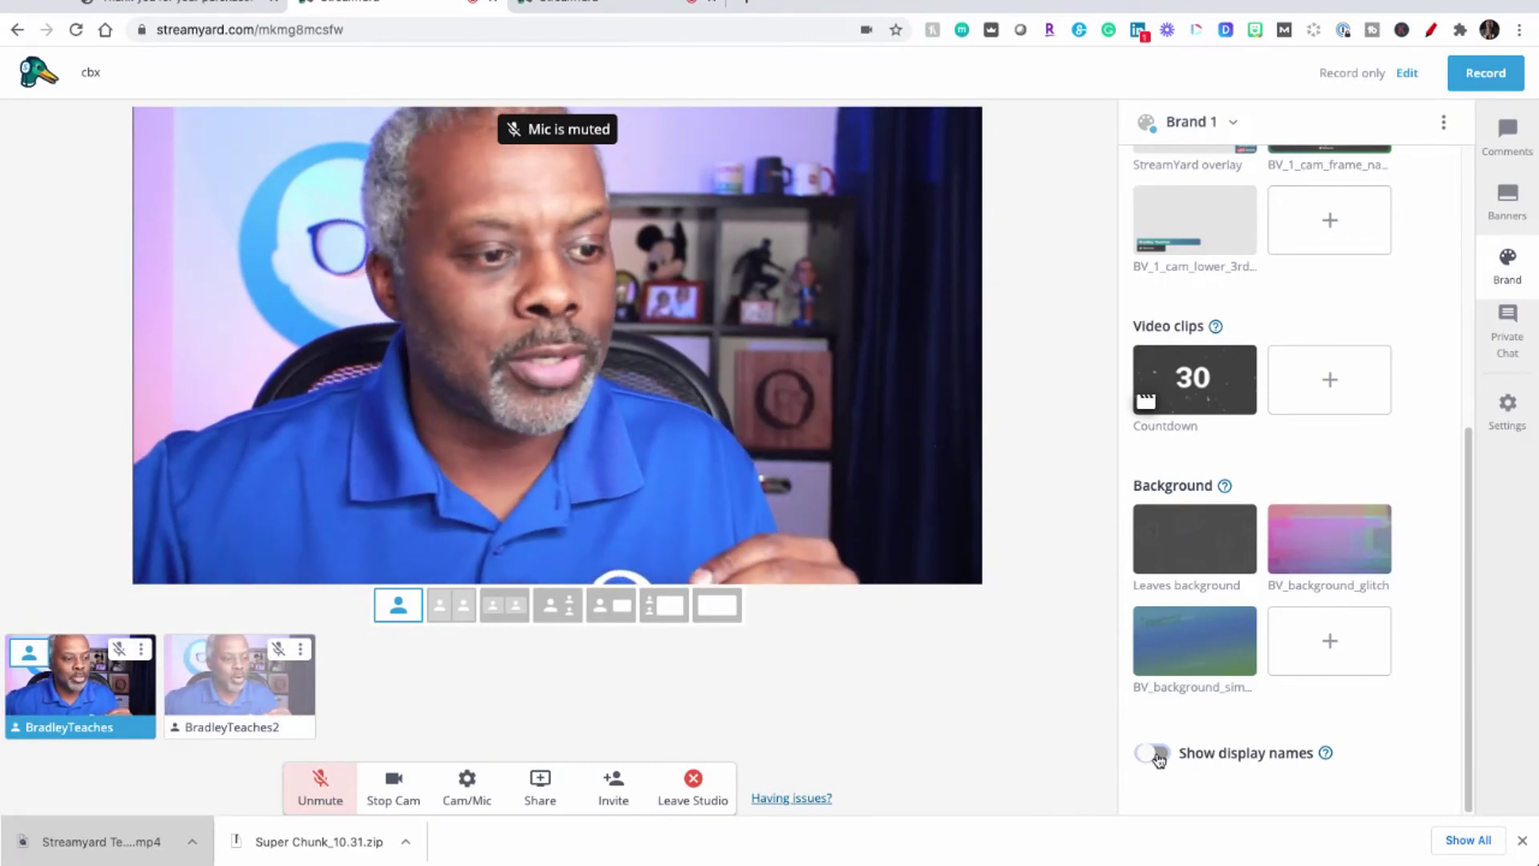
pyautogui.scroll(5, 1282, 641)
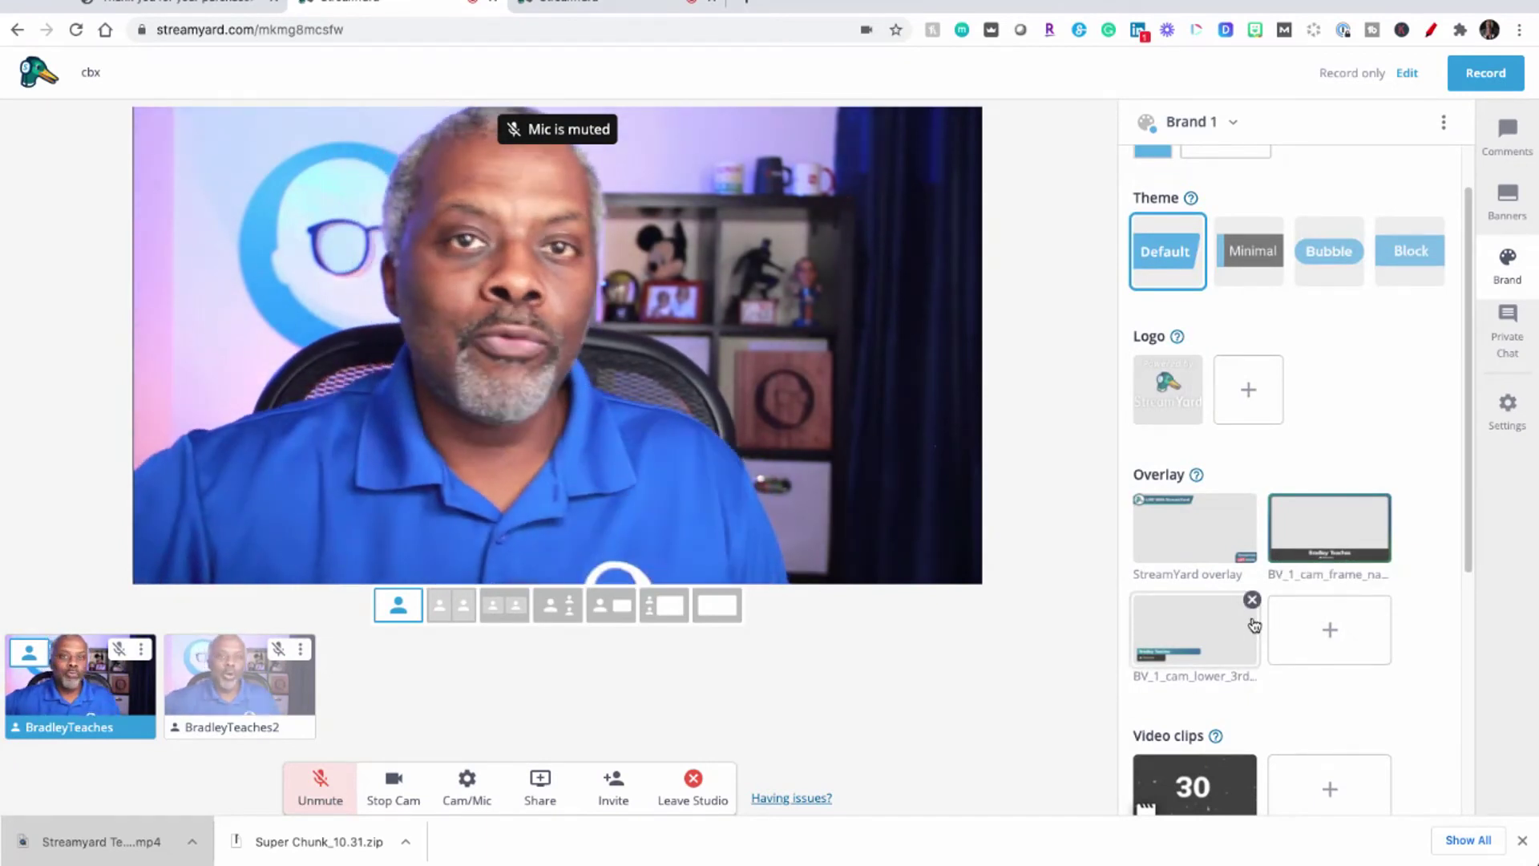
pyautogui.click(1319, 562)
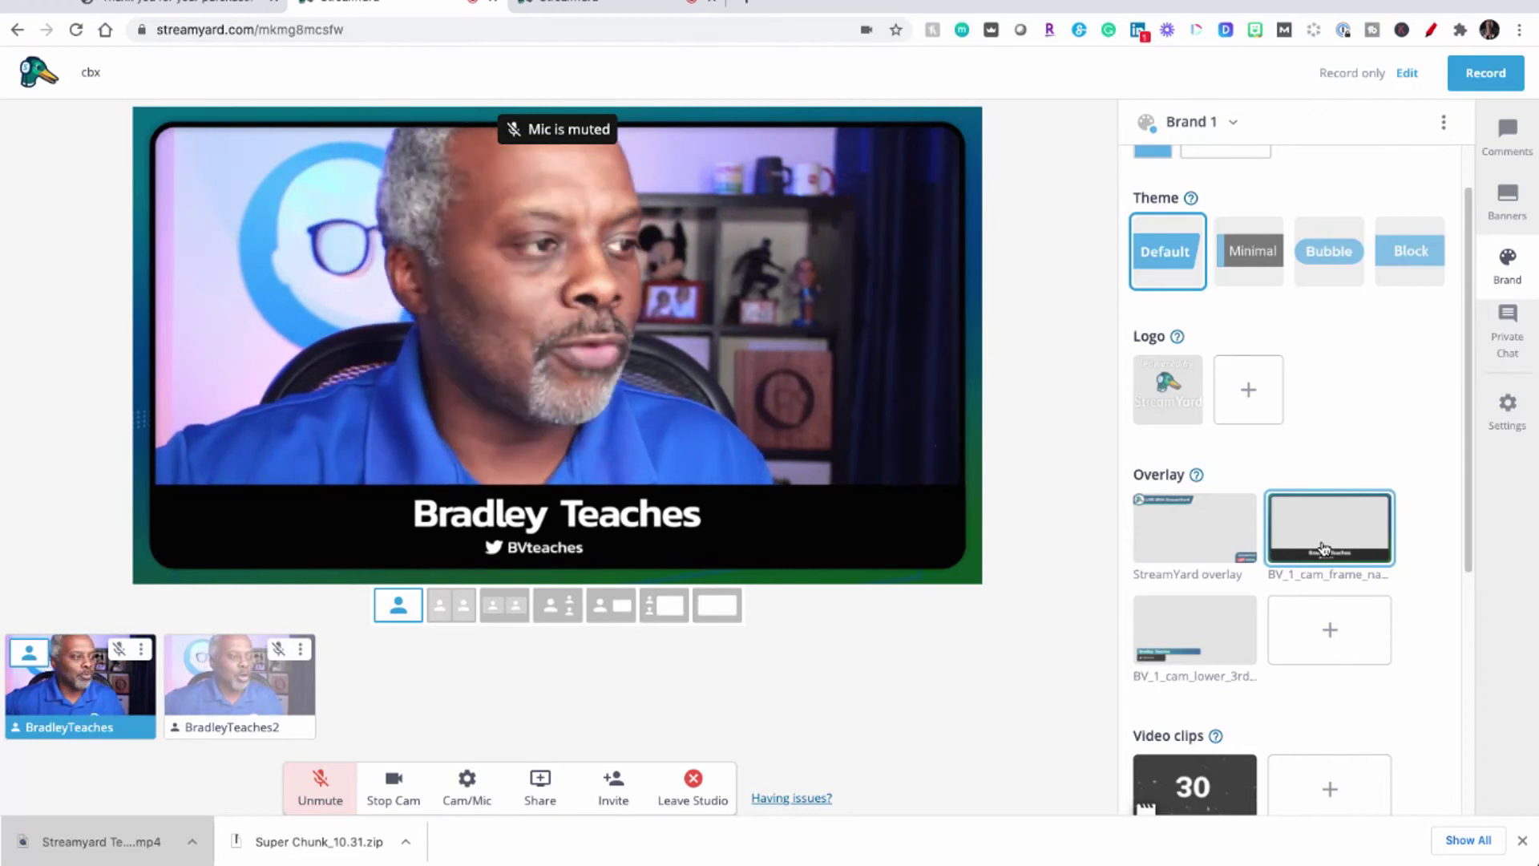
pyautogui.click(1172, 659)
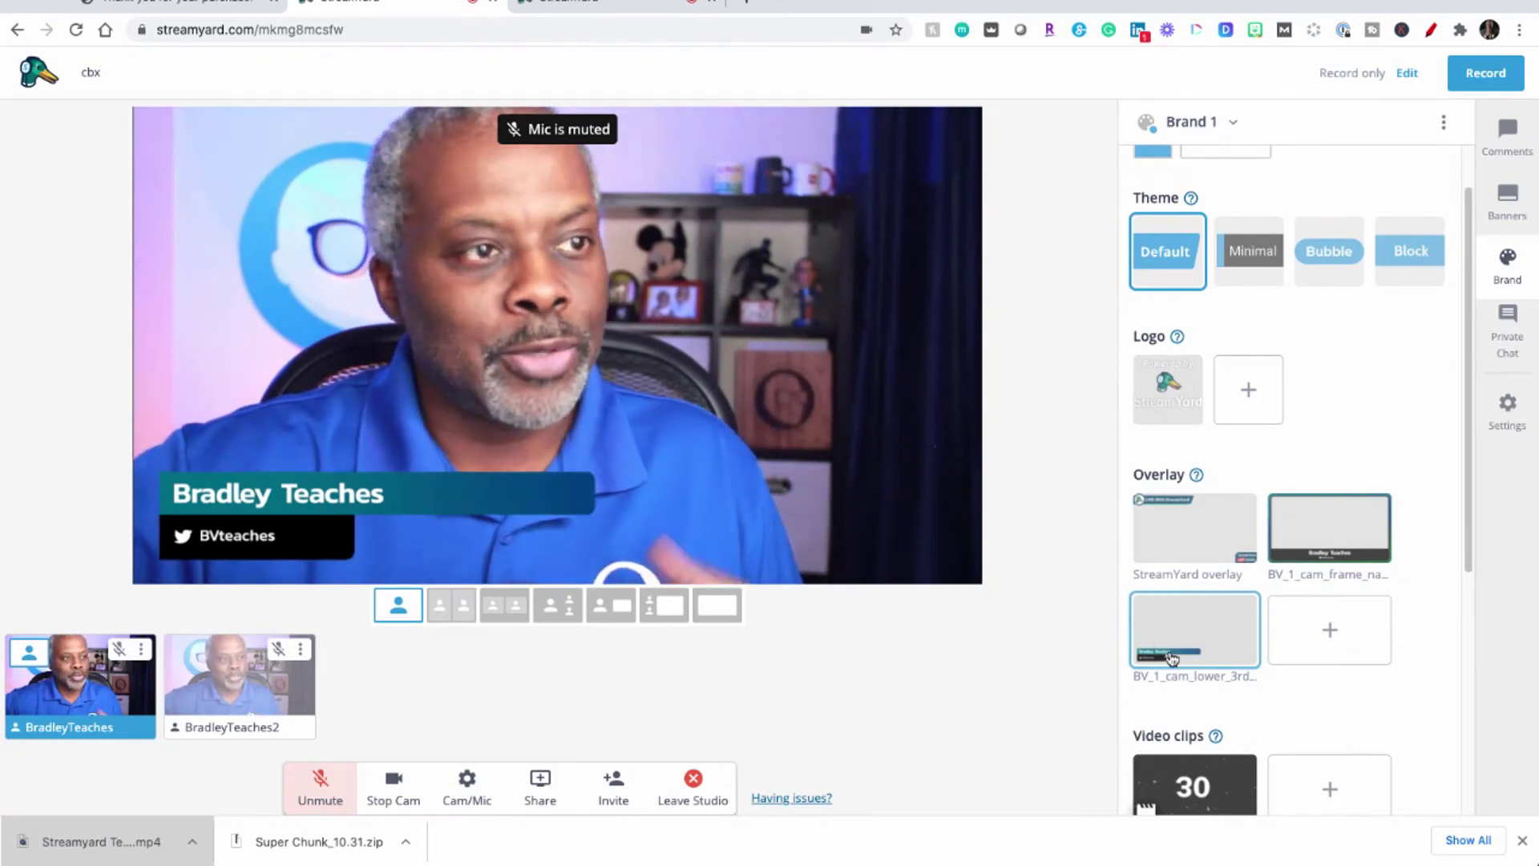
pyautogui.click(1172, 659)
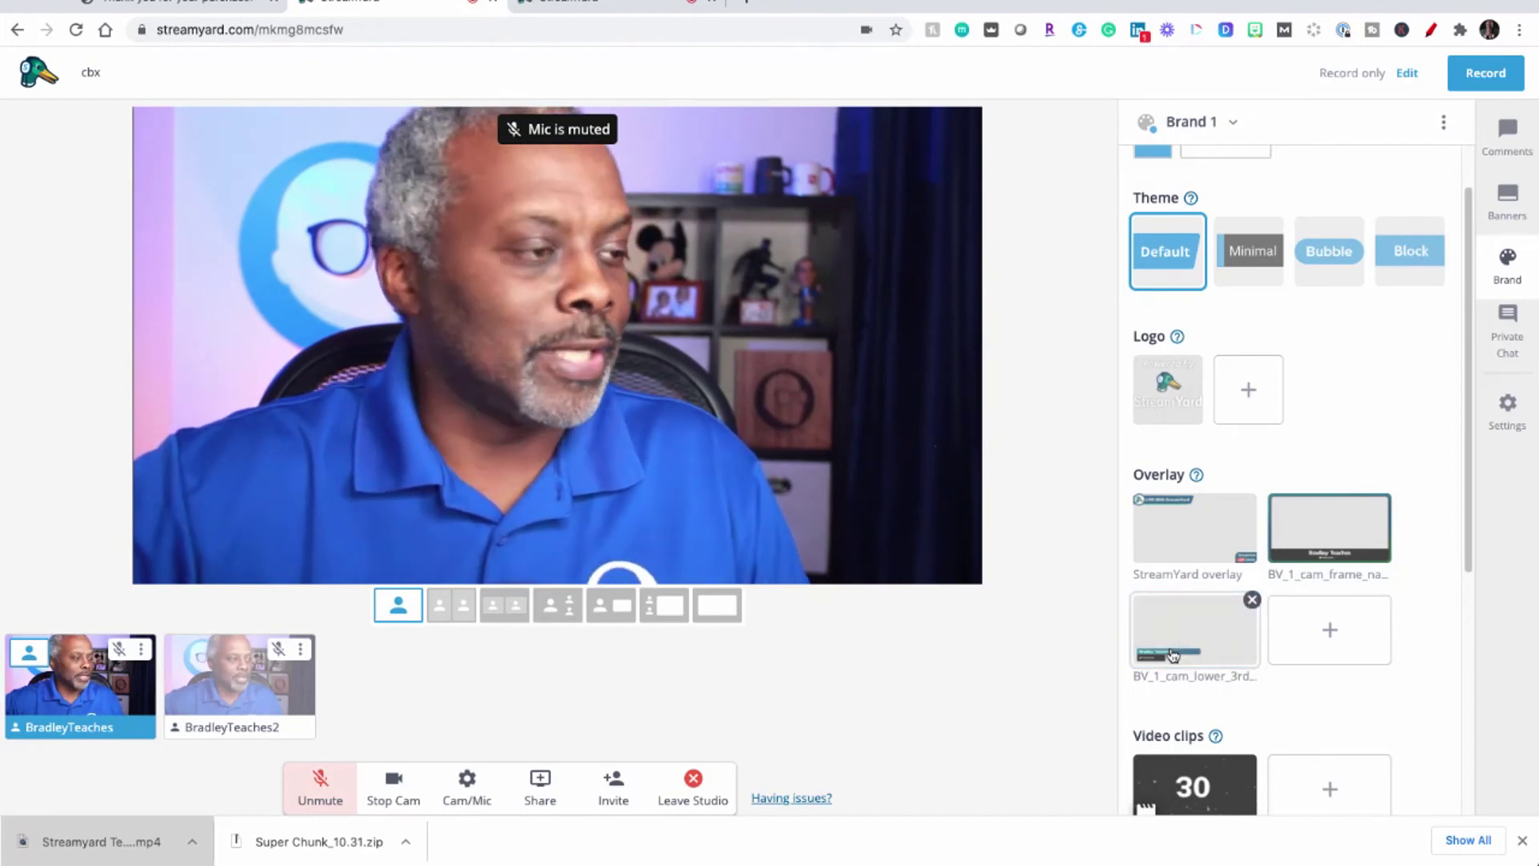
pyautogui.click(1305, 553)
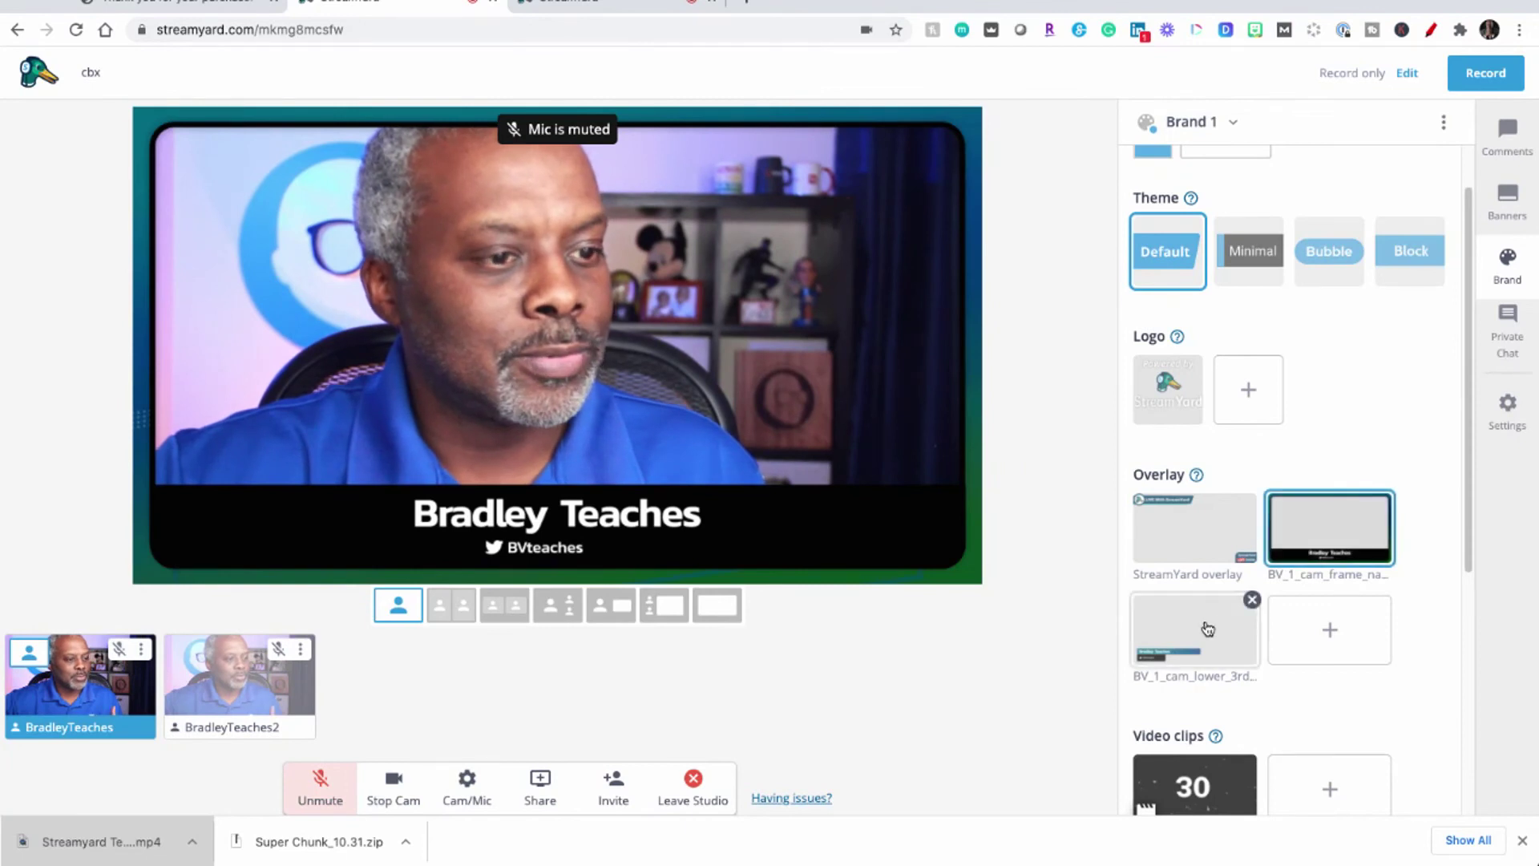
pyautogui.click(1208, 628)
pyautogui.click(1307, 545)
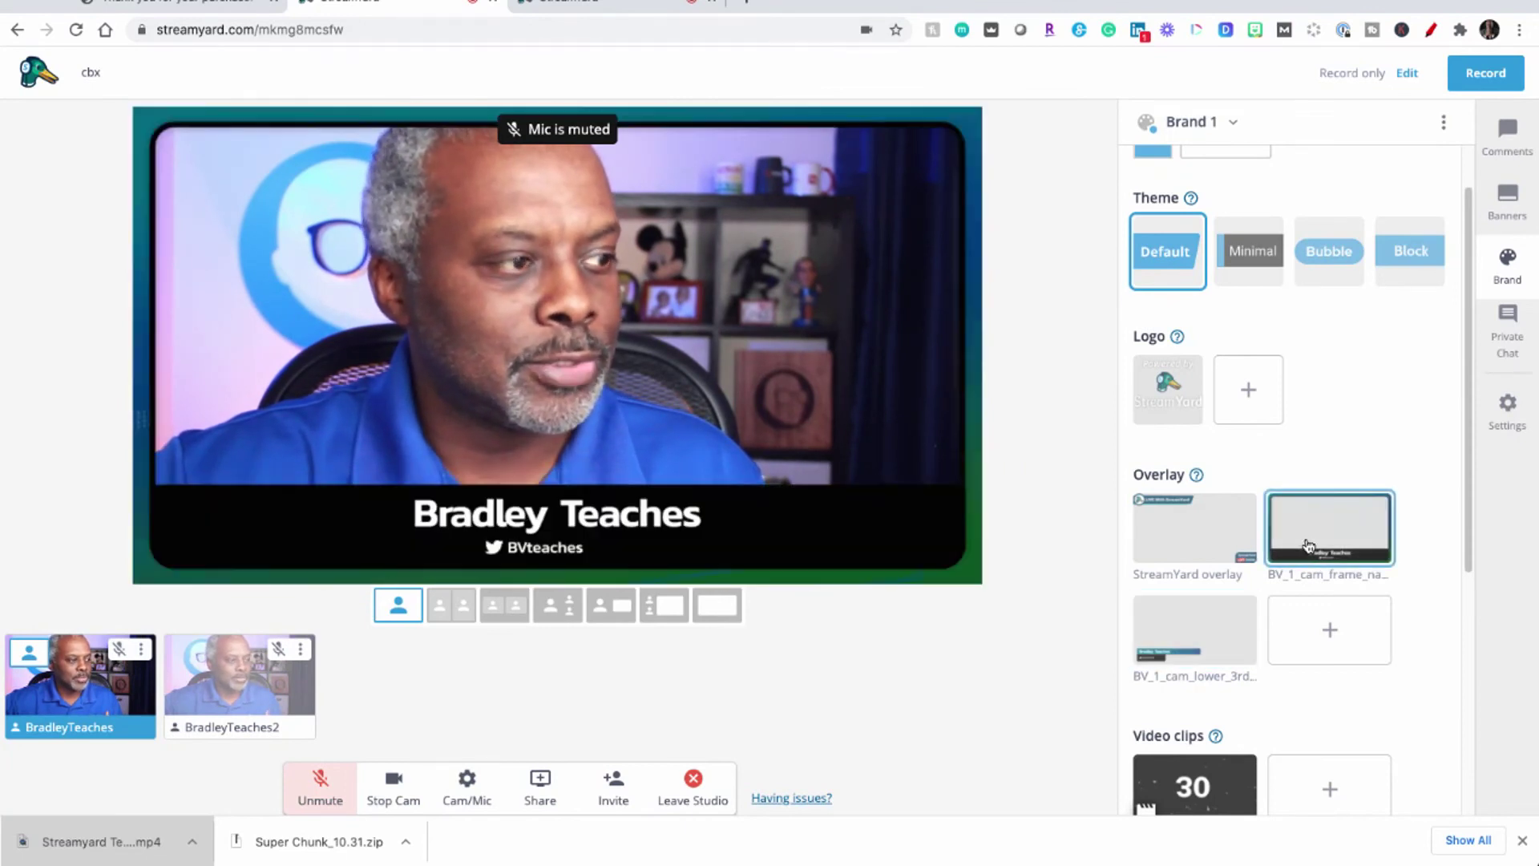
pyautogui.click(1309, 545)
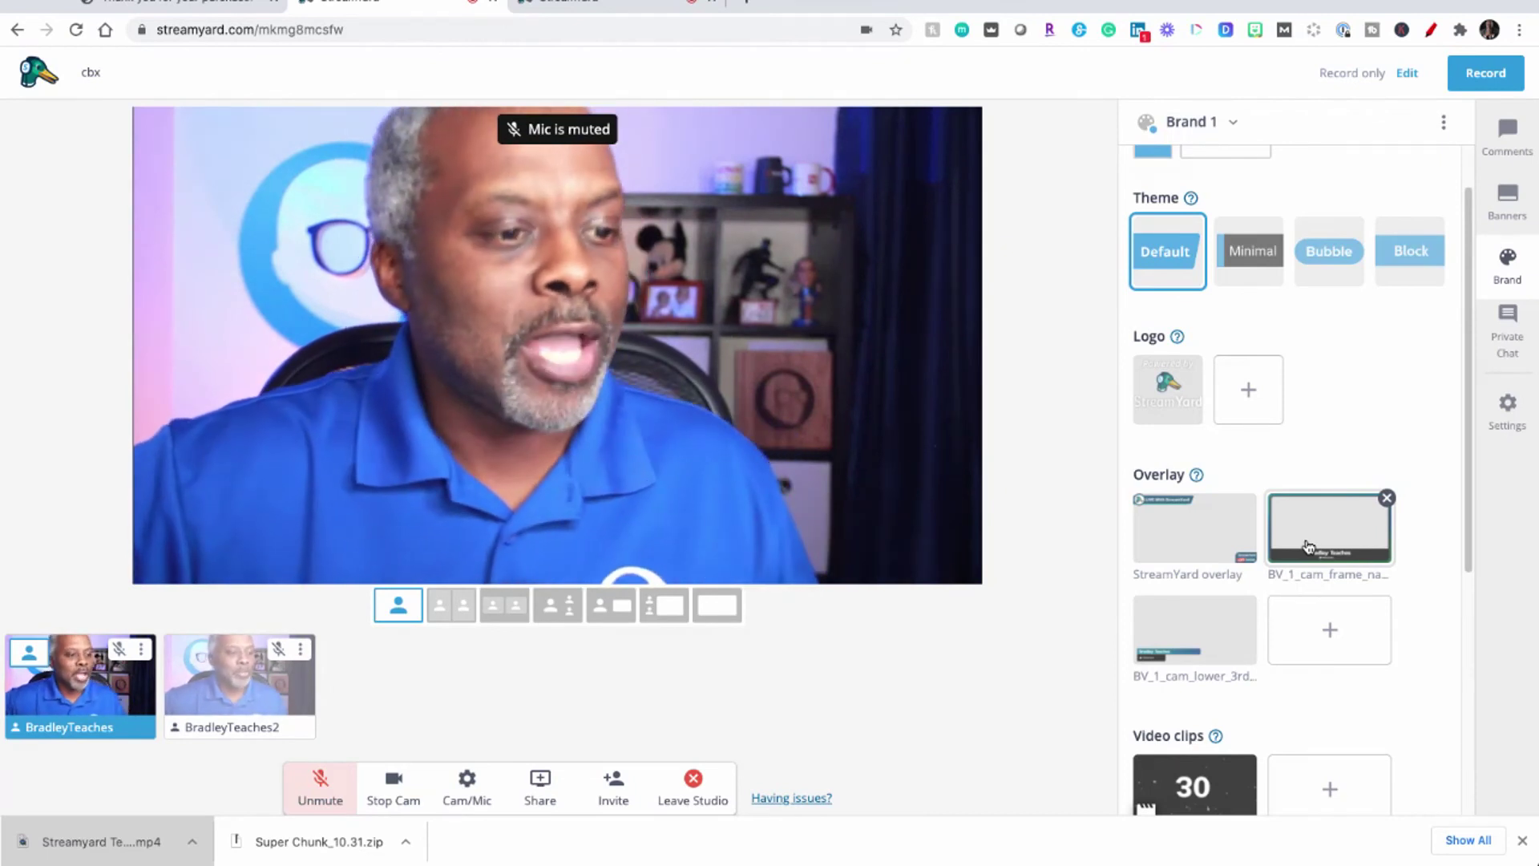
# Add the second camera to the stage beside the host in the small side-by-side layout.
pyautogui.scroll(-2, 1309, 545)
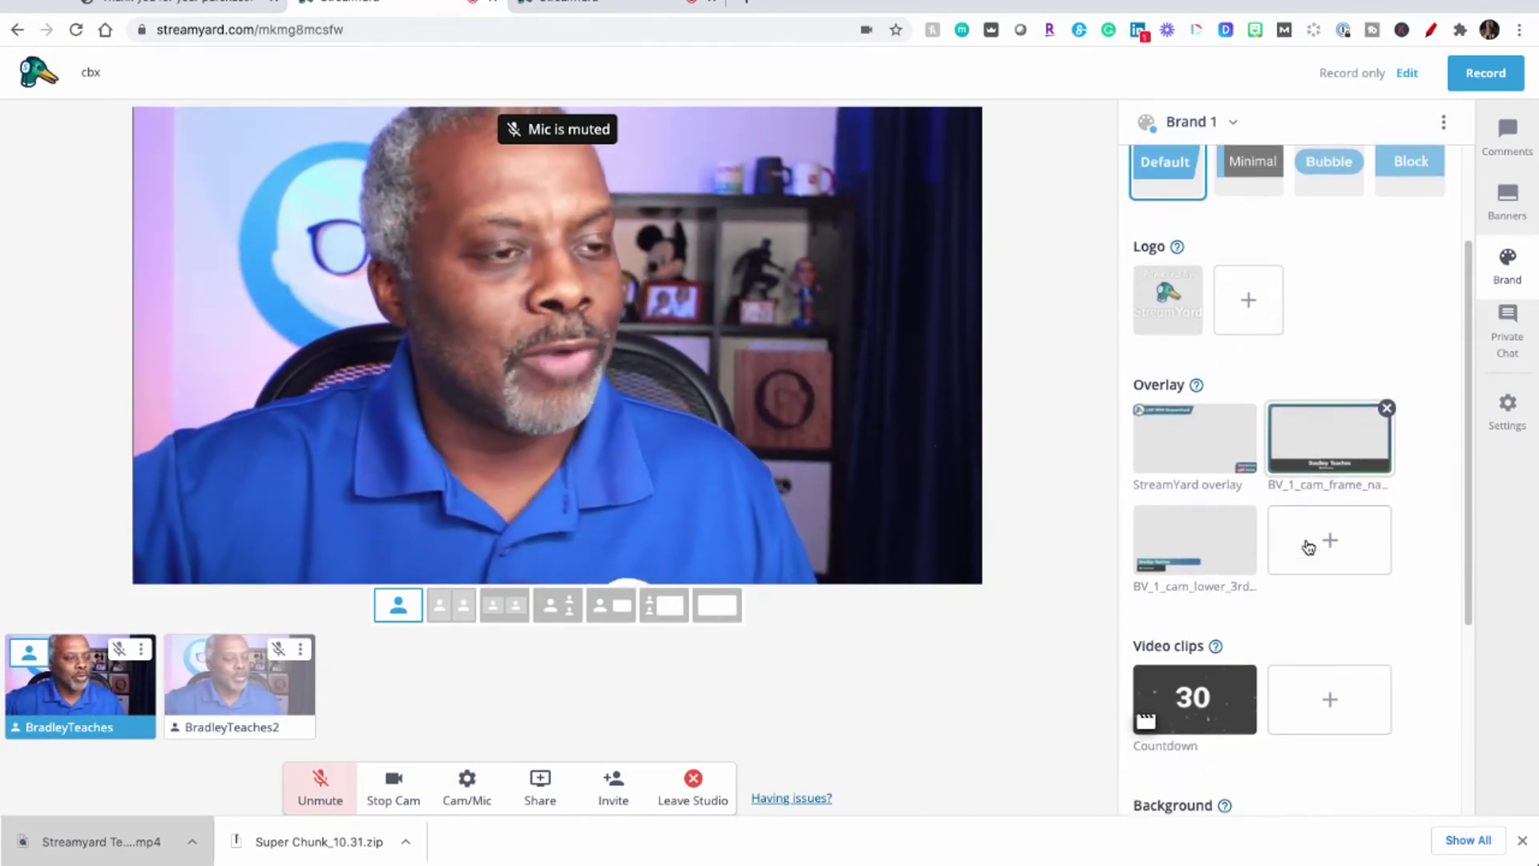
pyautogui.scroll(-2, 1309, 545)
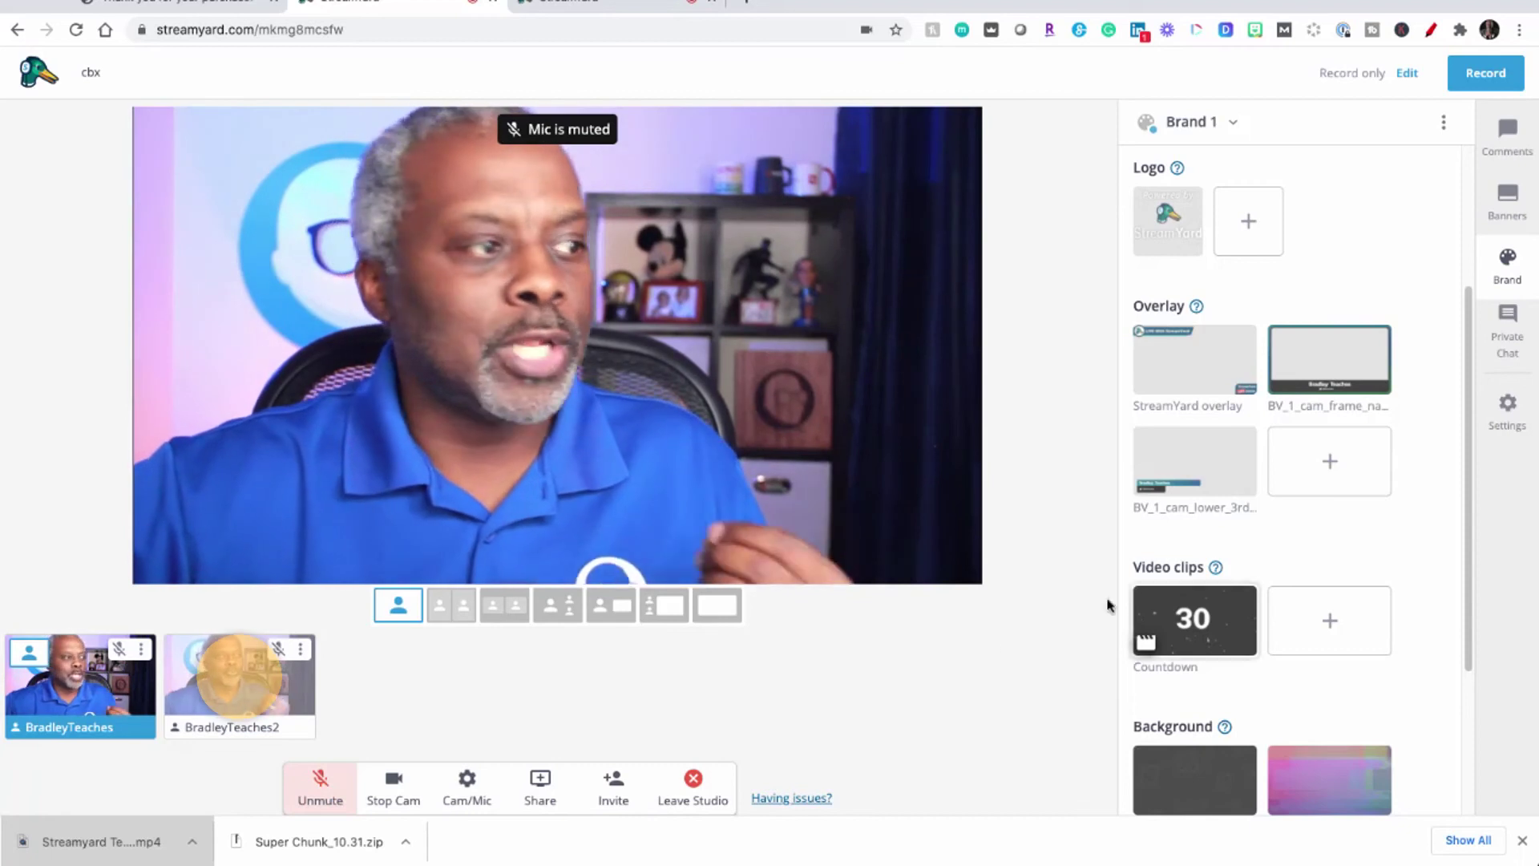
pyautogui.click(238, 683)
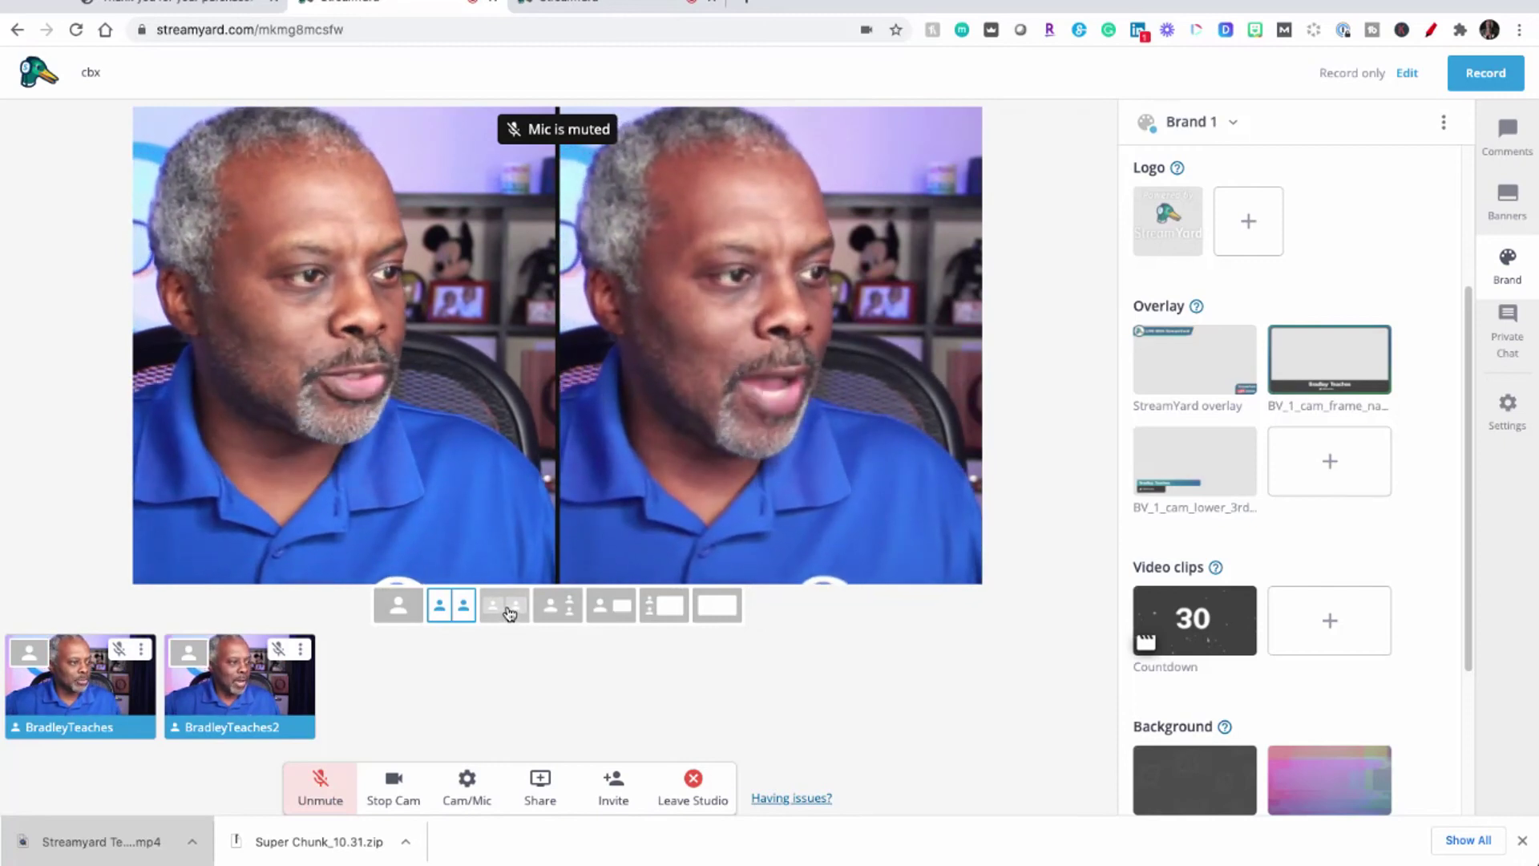
pyautogui.click(509, 614)
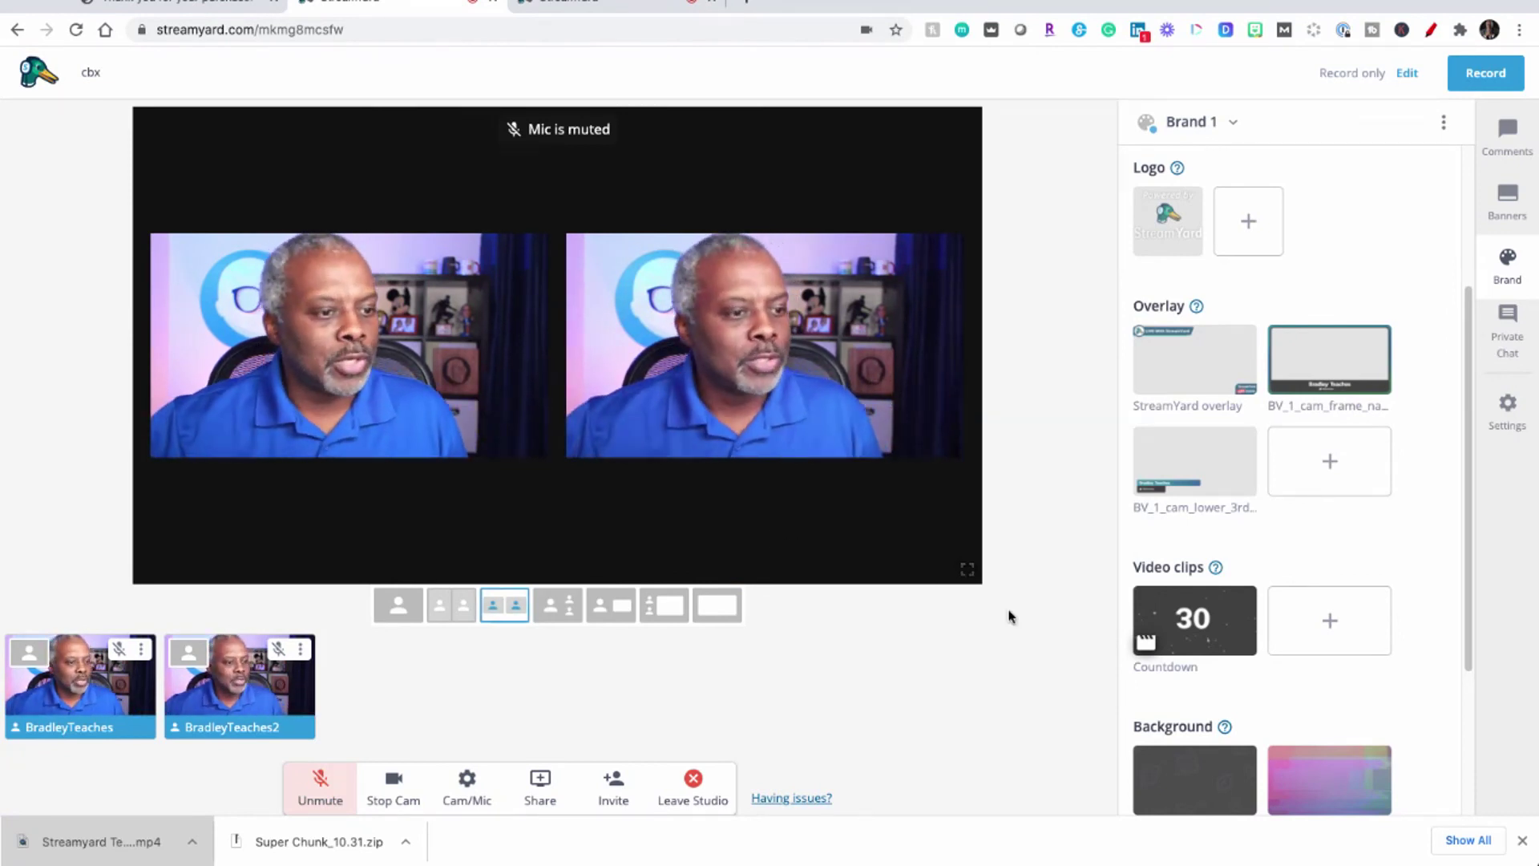
# Try the glitch background, then switch the stage background to BV_background_simple.
pyautogui.scroll(-2, 1291, 648)
pyautogui.scroll(-1, 1292, 651)
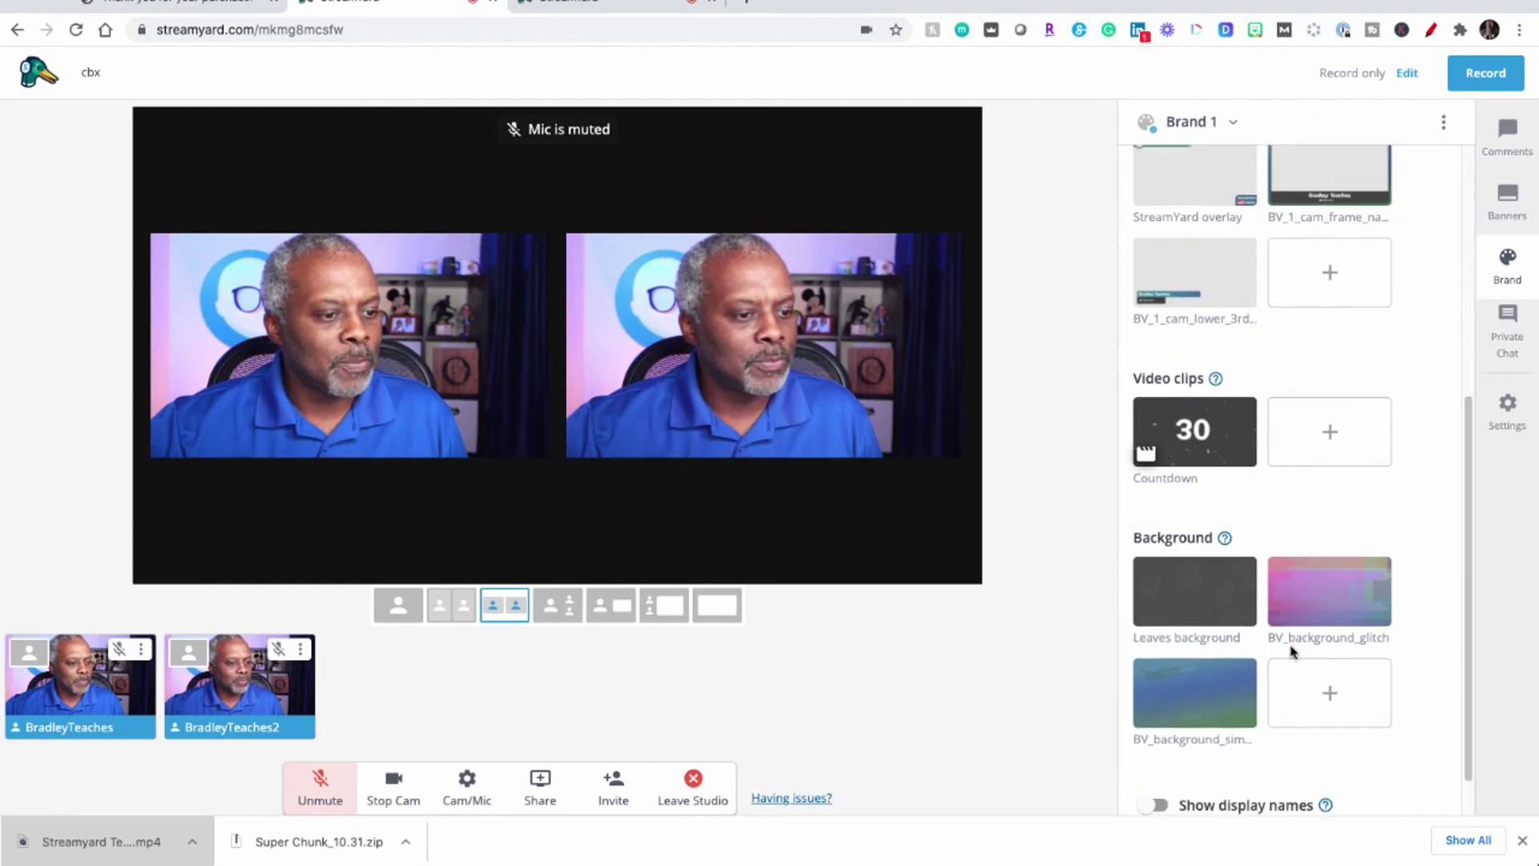
pyautogui.click(1322, 595)
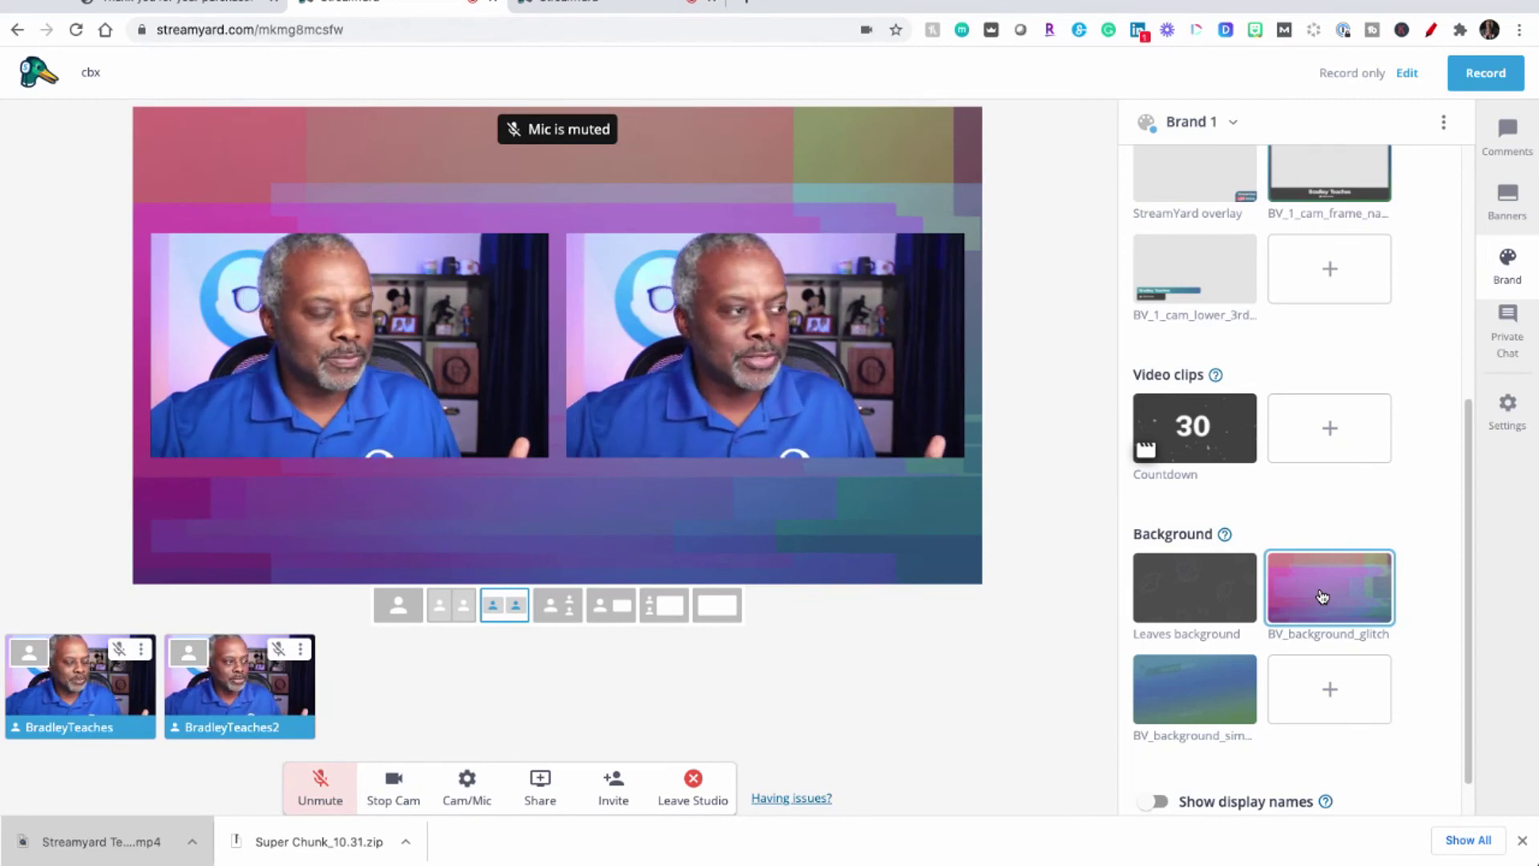
pyautogui.click(1201, 700)
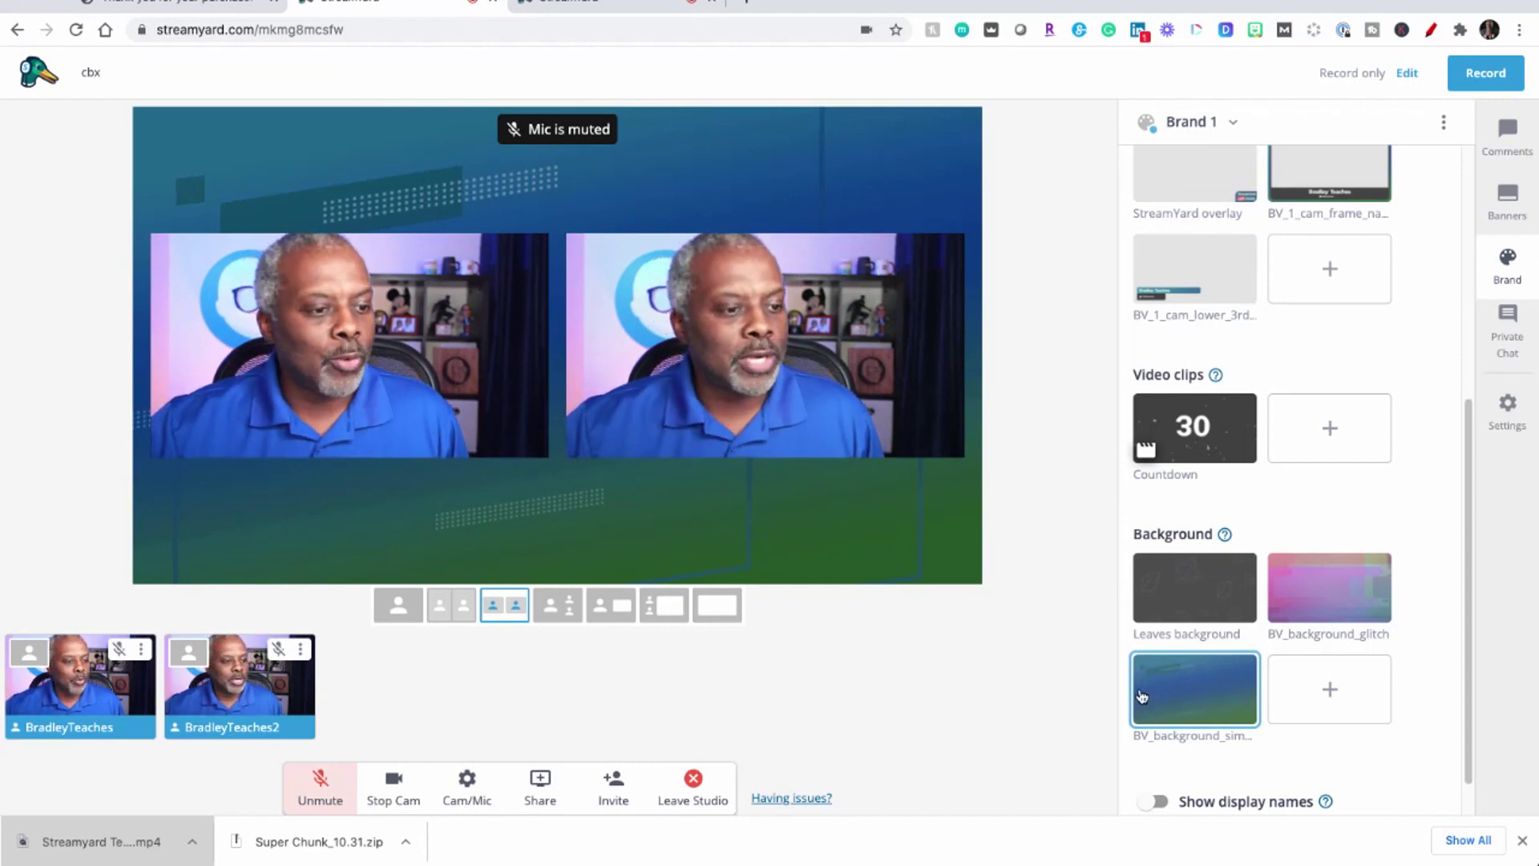
# Apply the BV_1_cam_frame_name_socials overlay, framing both cameras with a name banner.
pyautogui.scroll(2, 1271, 570)
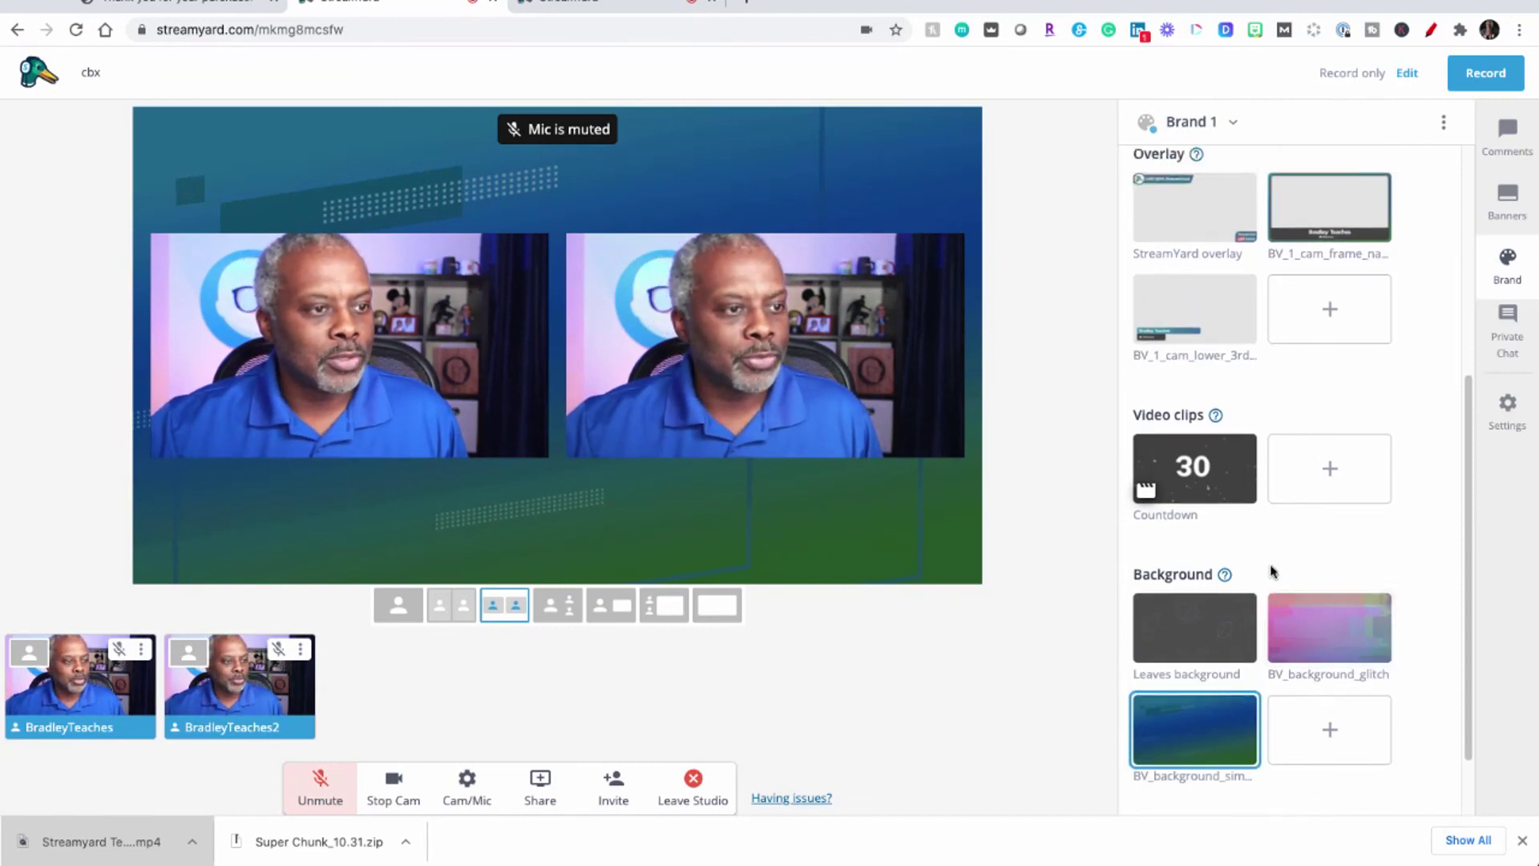
pyautogui.scroll(2, 1272, 571)
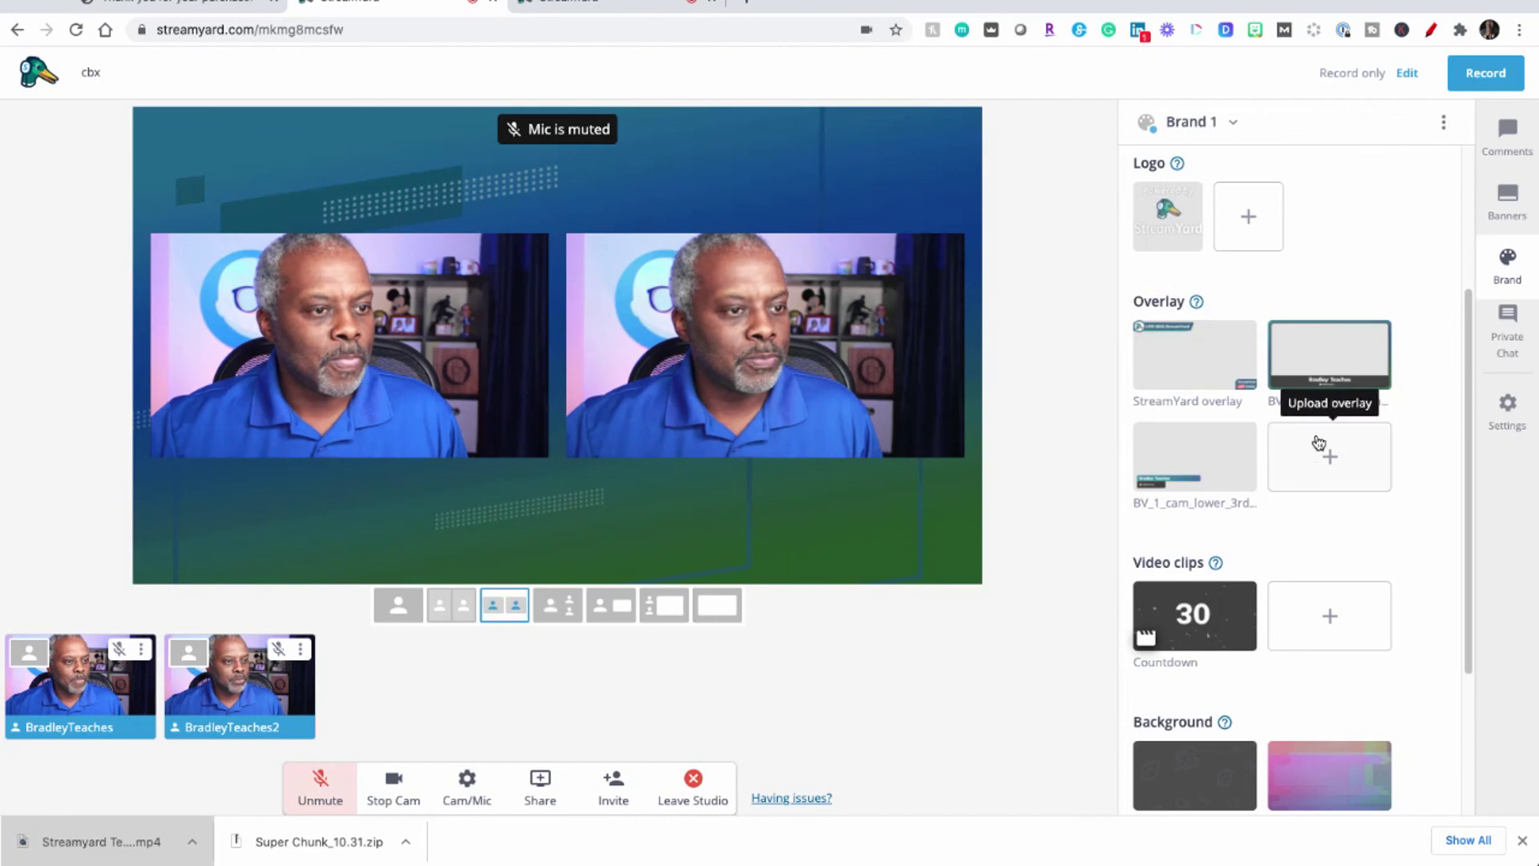
pyautogui.click(1335, 371)
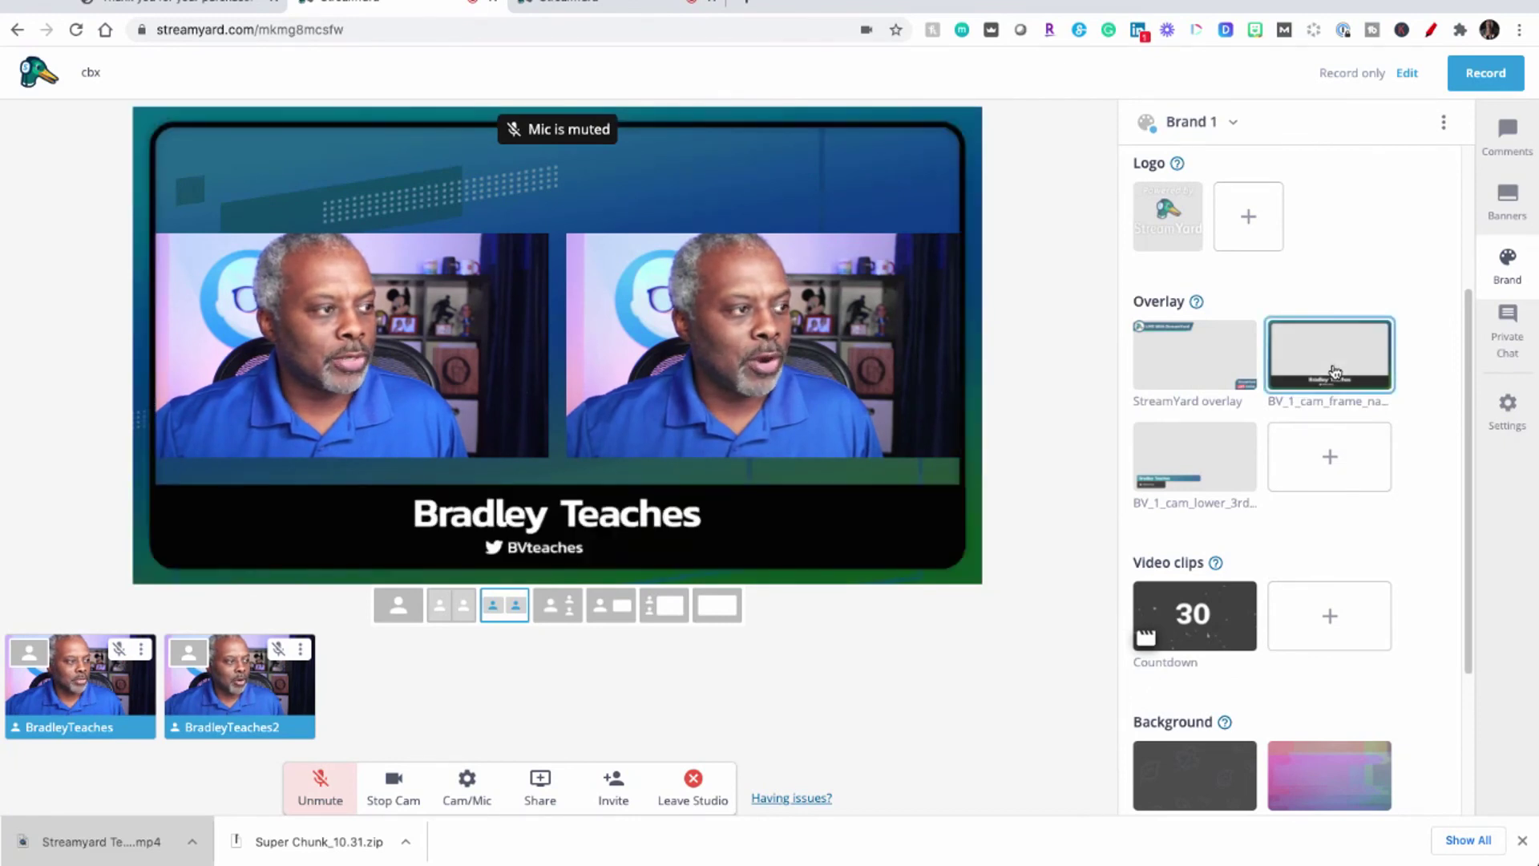